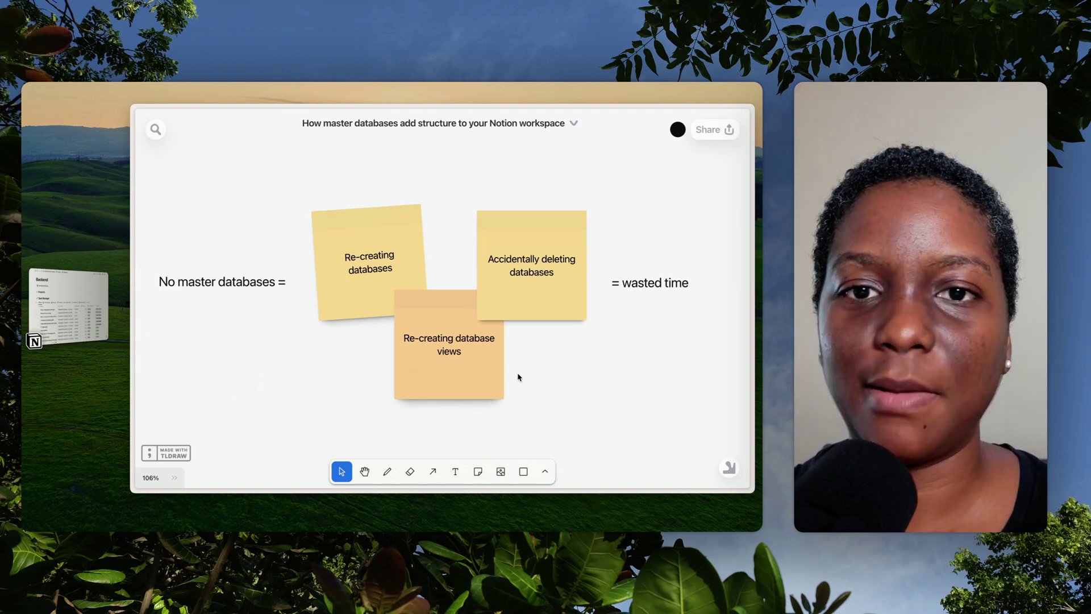
Read the whiteboard notes on working without master databases and the section defining a master database
{"action": "scroll", "coordinate": [518, 377], "scroll_direction": "down", "scroll_amount": 10}
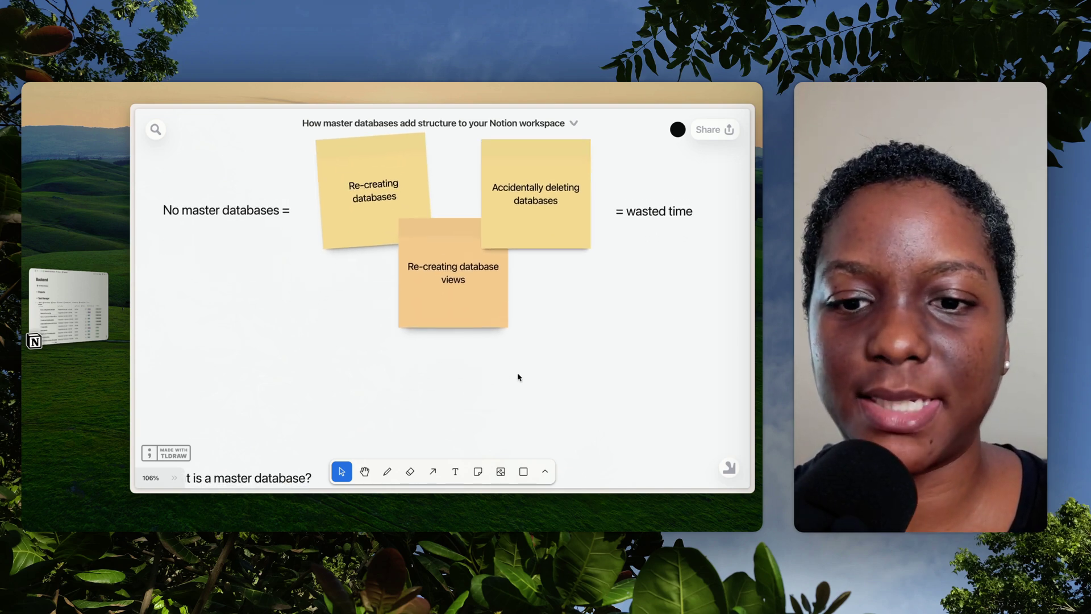
{"action": "scroll", "coordinate": [518, 376], "scroll_direction": "down", "scroll_amount": 3}
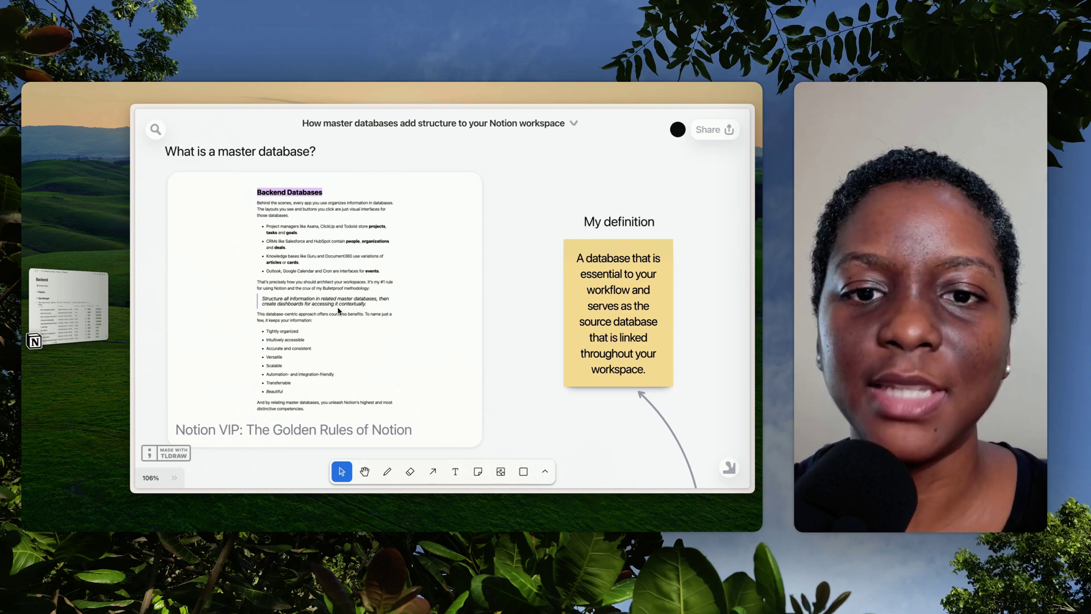
{"action": "scroll", "coordinate": [338, 311], "scroll_direction": "down", "scroll_amount": 1}
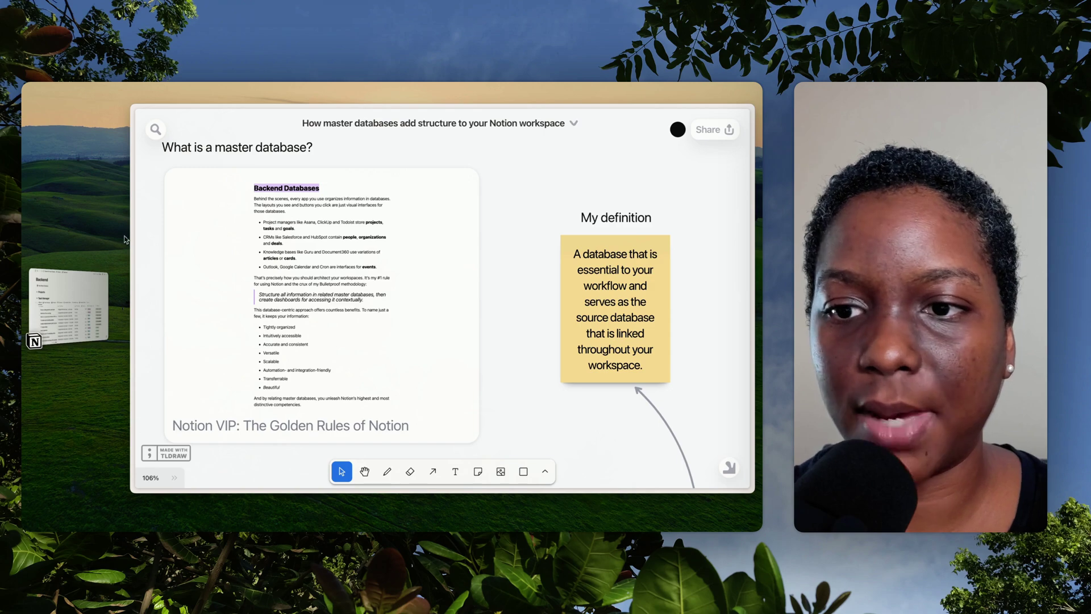
Switch to Notion and look through the master databases on the Backend page, from Task Manager to Editorial Calendar
{"action": "left_click", "coordinate": [80, 296]}
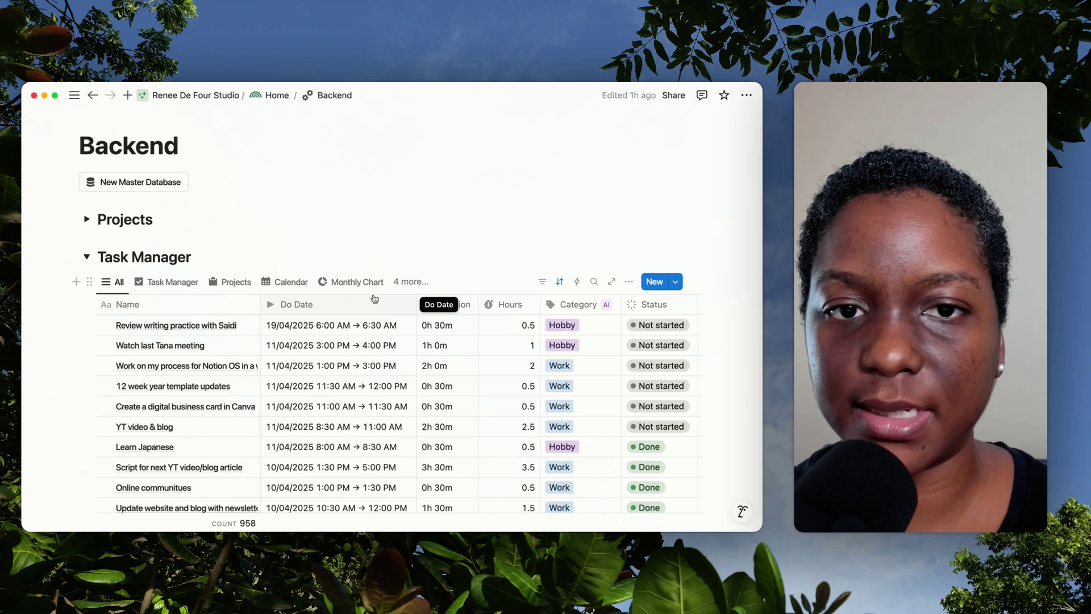
{"action": "scroll", "coordinate": [375, 299], "scroll_direction": "down", "scroll_amount": 10}
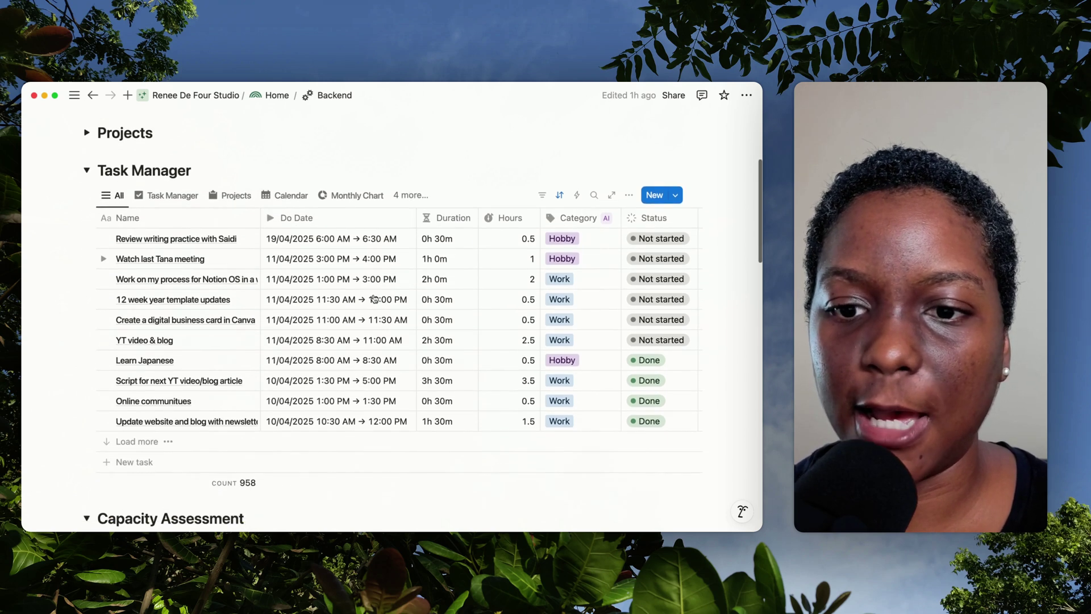
{"action": "scroll", "coordinate": [375, 299], "scroll_direction": "down", "scroll_amount": 5}
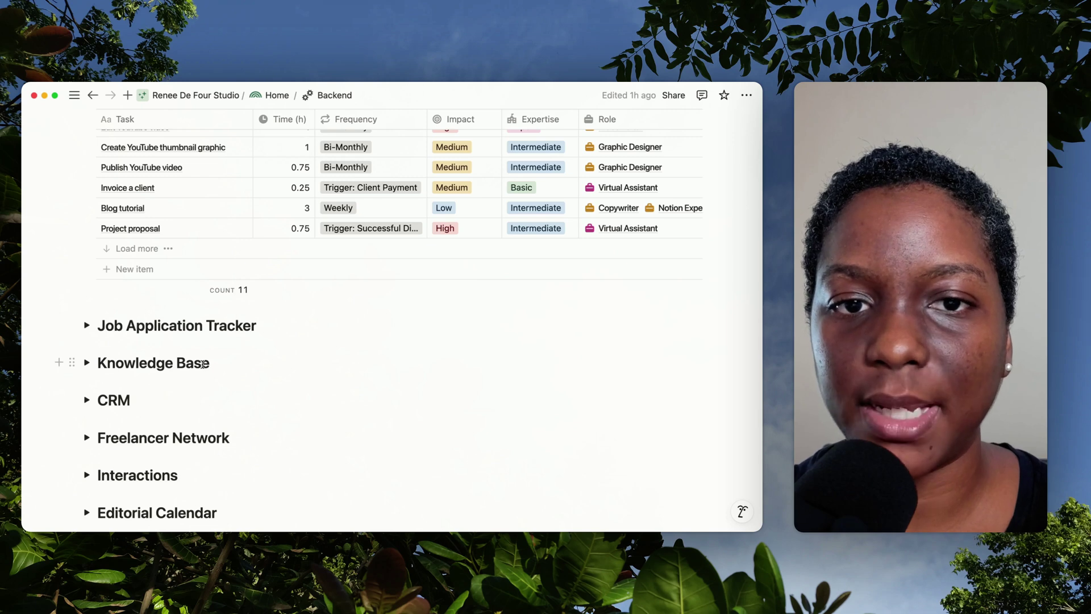
{"action": "scroll", "coordinate": [204, 364], "scroll_direction": "up", "scroll_amount": 15}
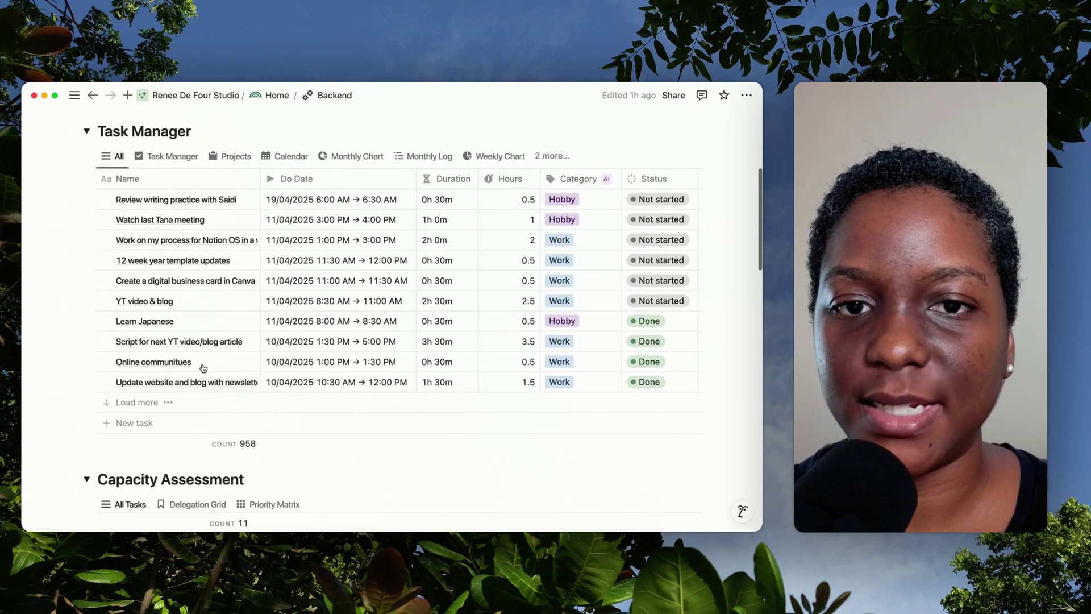
{"action": "scroll", "coordinate": [203, 368], "scroll_direction": "up", "scroll_amount": 3}
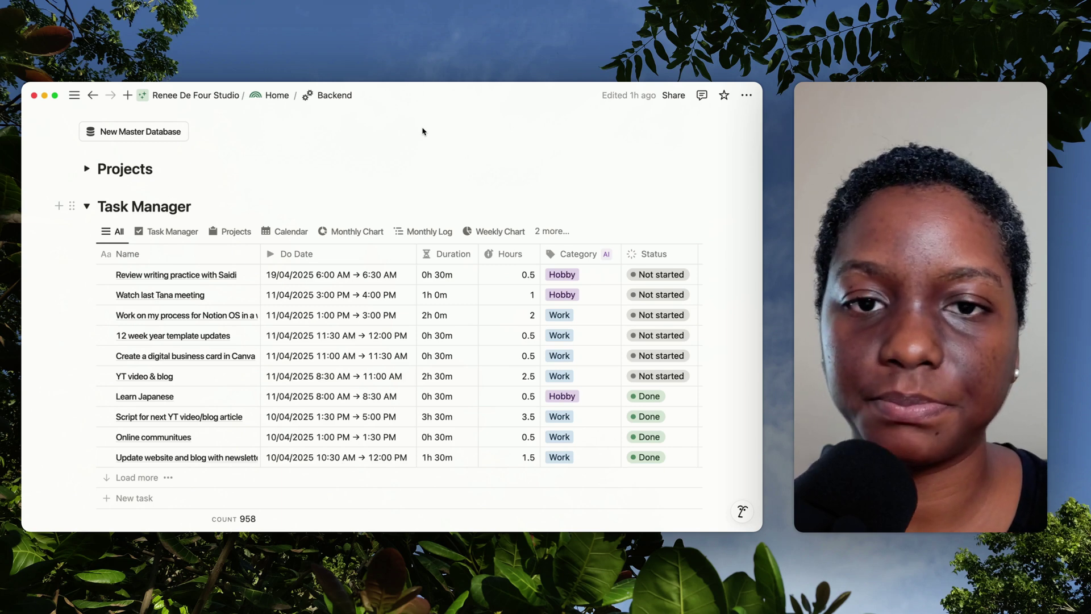
Switch to the tldraw whiteboard and revisit the "My definition" note on master databases
{"action": "key", "text": "super+Tab"}
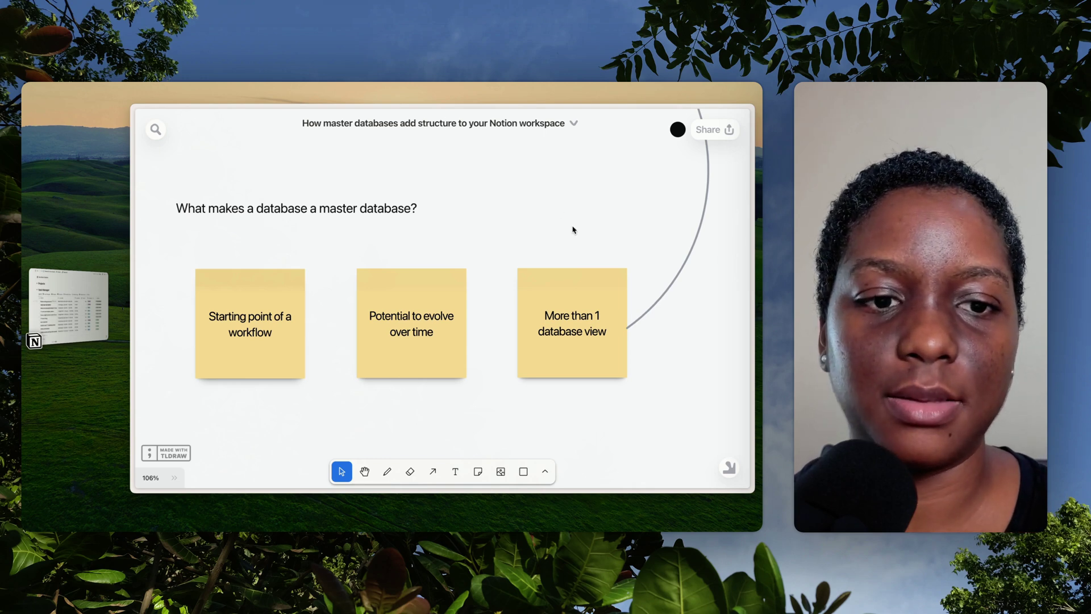
{"action": "scroll", "coordinate": [573, 229], "scroll_direction": "up", "scroll_amount": 6}
{"action": "scroll", "coordinate": [572, 229], "scroll_direction": "up", "scroll_amount": 4}
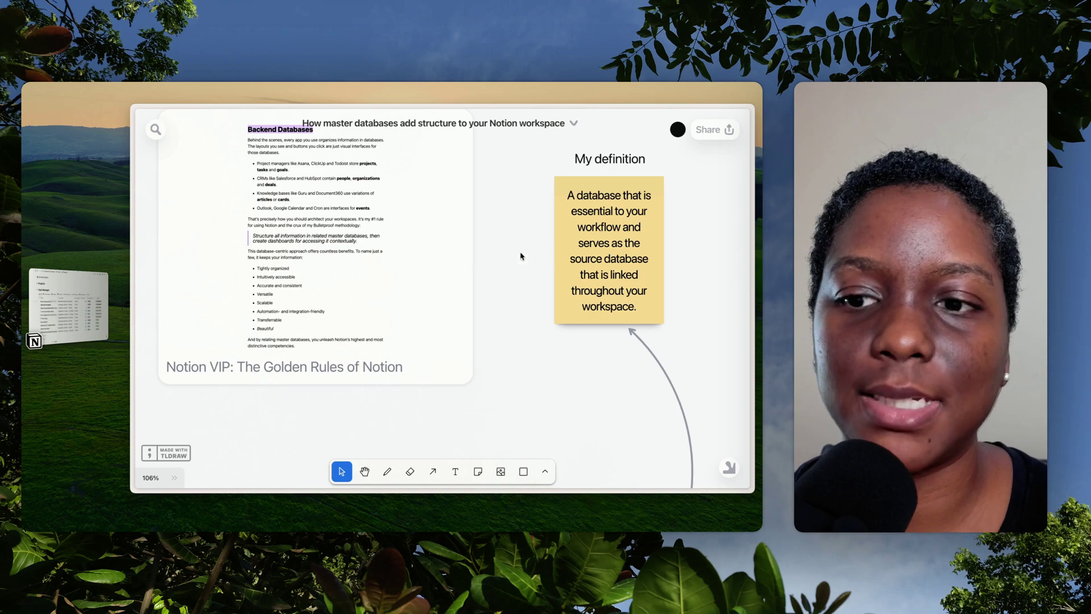
Switch to Notion, open the Home page and examine its Action Base tasks, Time Log chart and Weekly Log view
{"action": "left_click", "coordinate": [101, 322]}
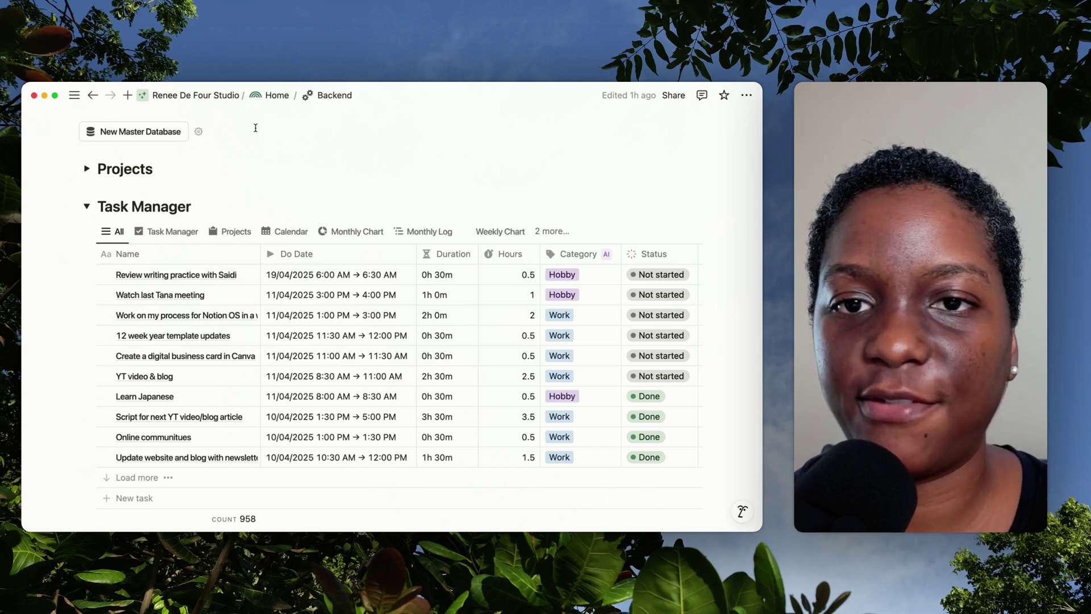
{"action": "left_click", "coordinate": [262, 97]}
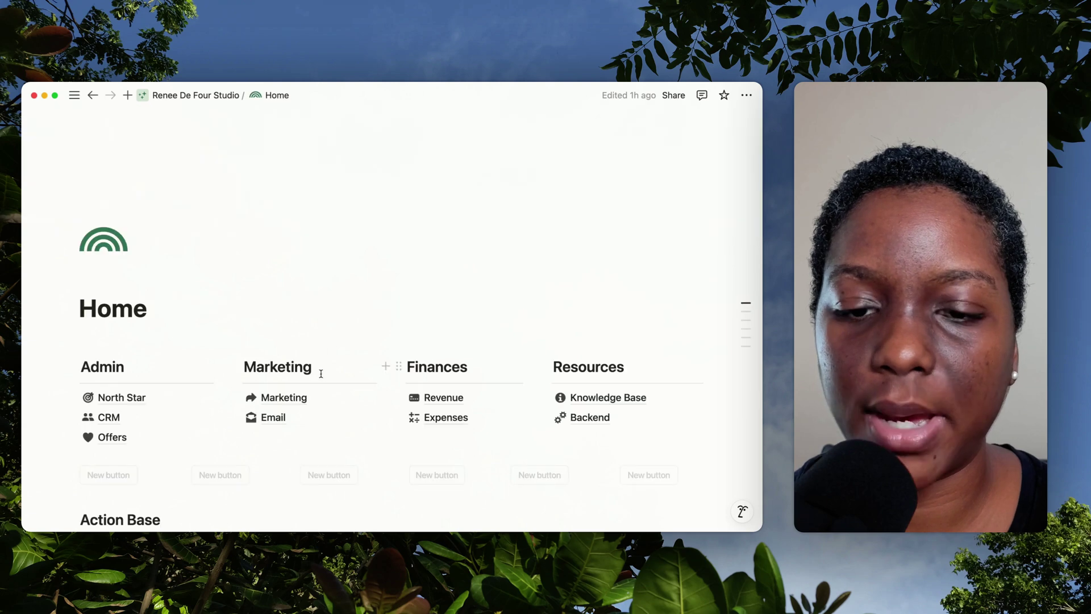
{"action": "scroll", "coordinate": [319, 371], "scroll_direction": "down", "scroll_amount": 10}
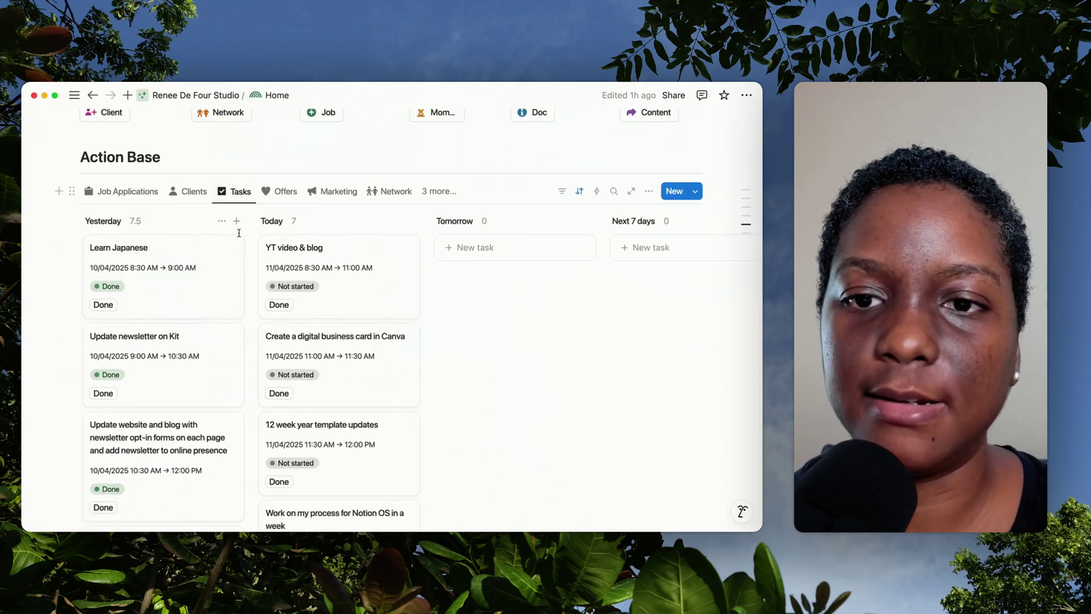
{"action": "scroll", "coordinate": [233, 210], "scroll_direction": "up", "scroll_amount": 3}
{"action": "scroll", "coordinate": [239, 233], "scroll_direction": "down", "scroll_amount": 5}
{"action": "scroll", "coordinate": [239, 236], "scroll_direction": "down", "scroll_amount": 10}
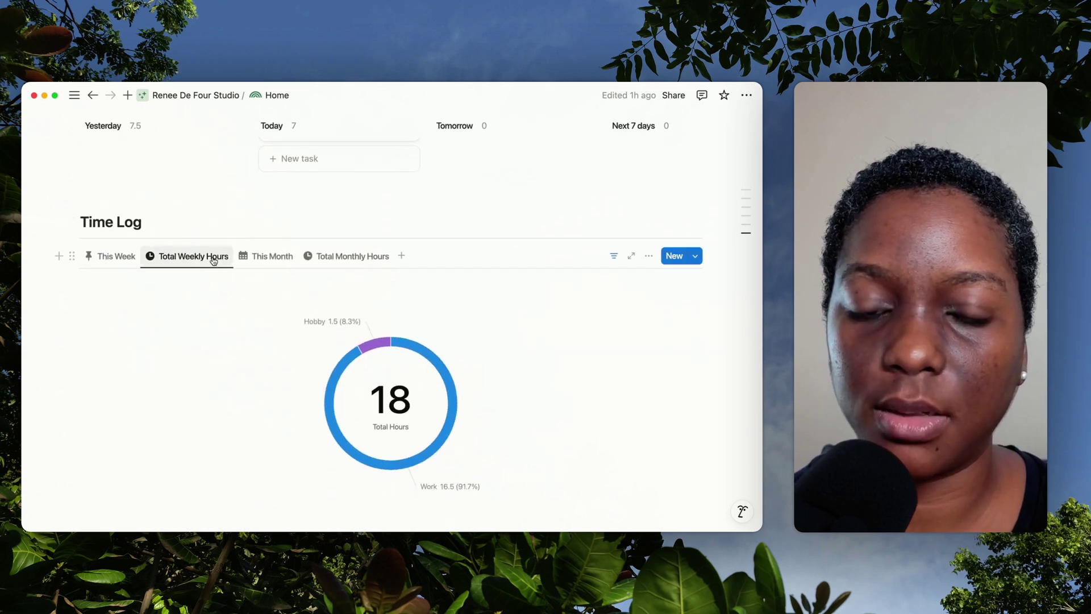
{"action": "scroll", "coordinate": [264, 257], "scroll_direction": "down", "scroll_amount": 6}
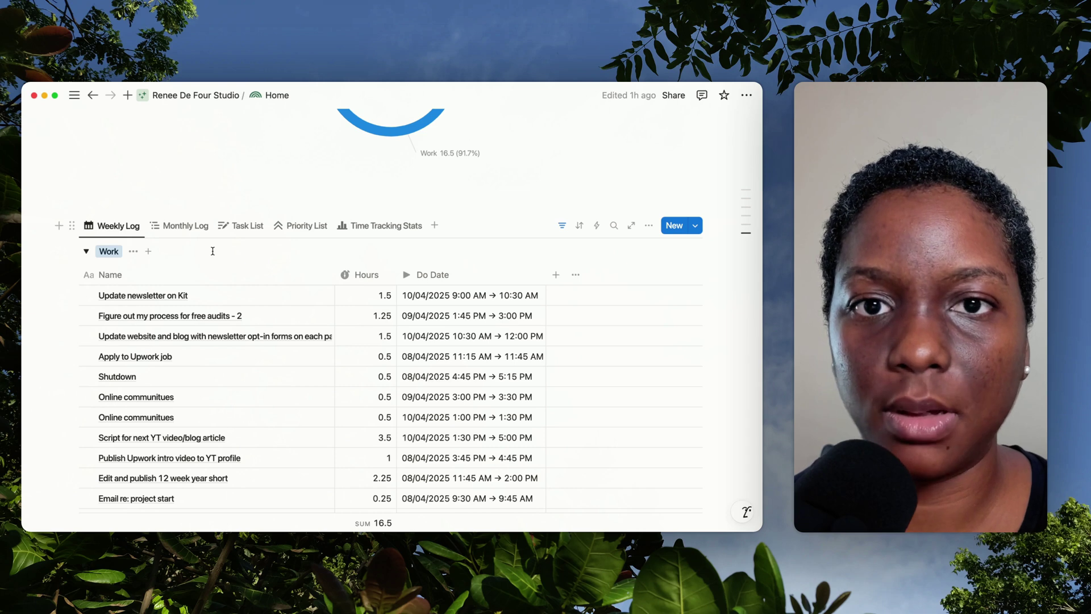
{"action": "left_click", "coordinate": [131, 230]}
Return to the tldraw whiteboard and review what makes a master database and the section on why to use one
{"action": "left_click", "coordinate": [116, 325]}
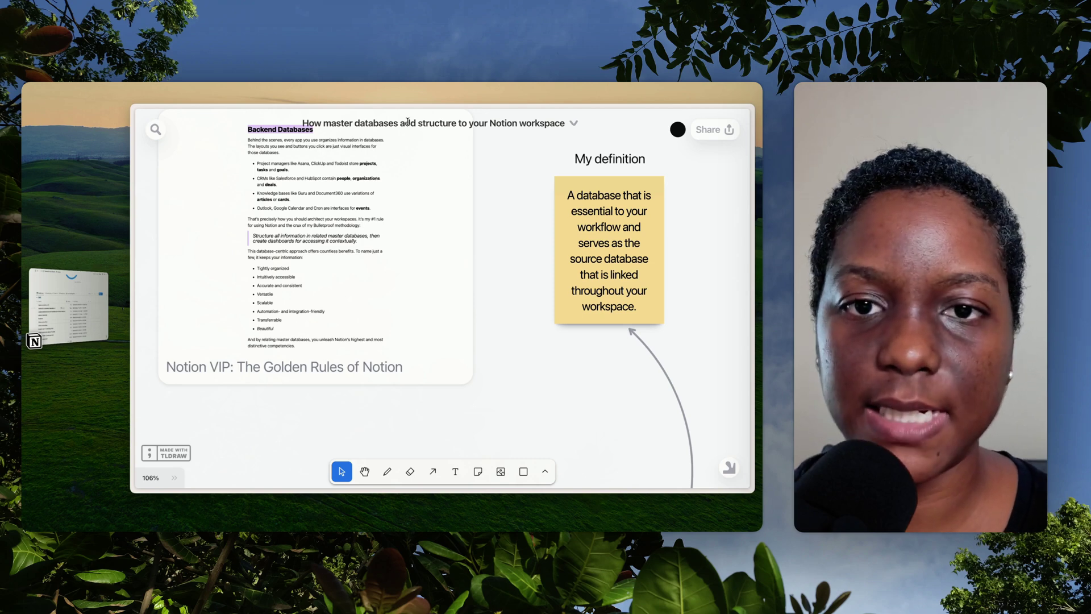
{"action": "scroll", "coordinate": [501, 355], "scroll_direction": "down", "scroll_amount": 3}
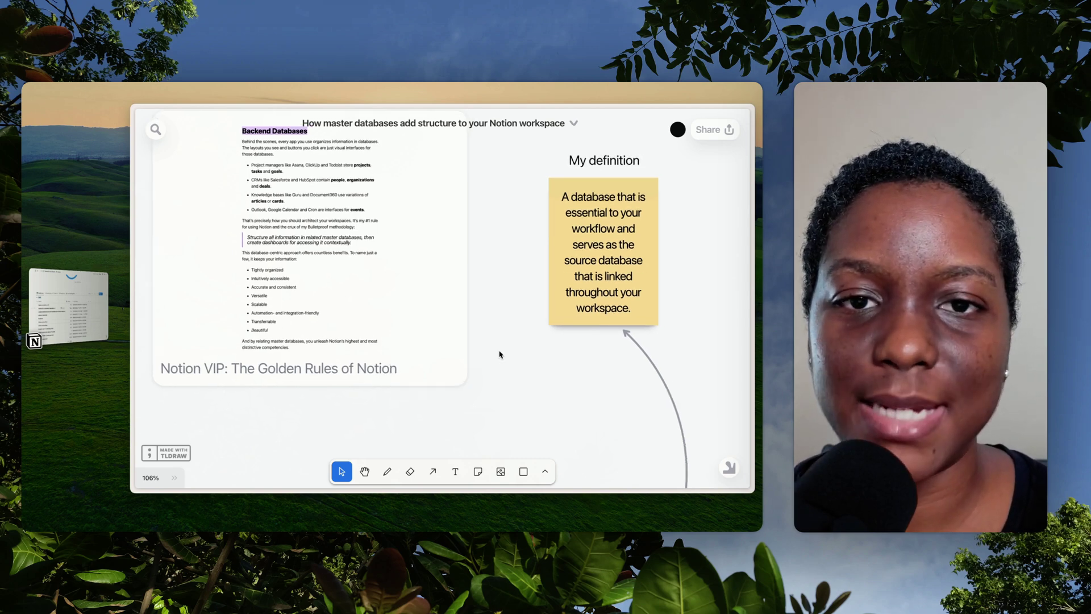
{"action": "scroll", "coordinate": [501, 355], "scroll_direction": "down", "scroll_amount": 15}
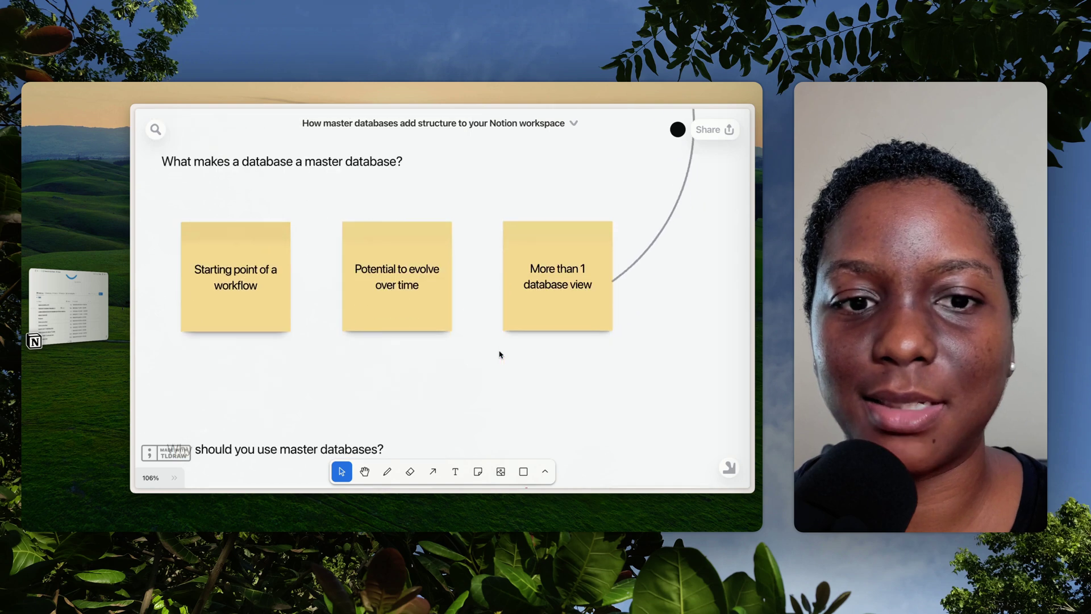
{"action": "scroll", "coordinate": [501, 355], "scroll_direction": "down", "scroll_amount": 8}
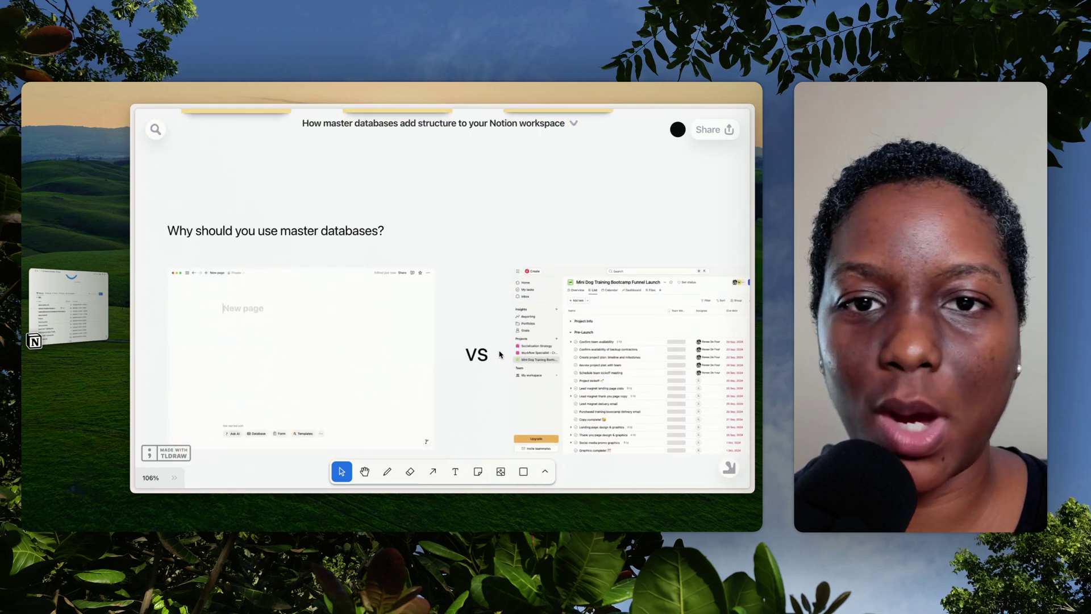
{"action": "scroll", "coordinate": [500, 355], "scroll_direction": "down", "scroll_amount": 1}
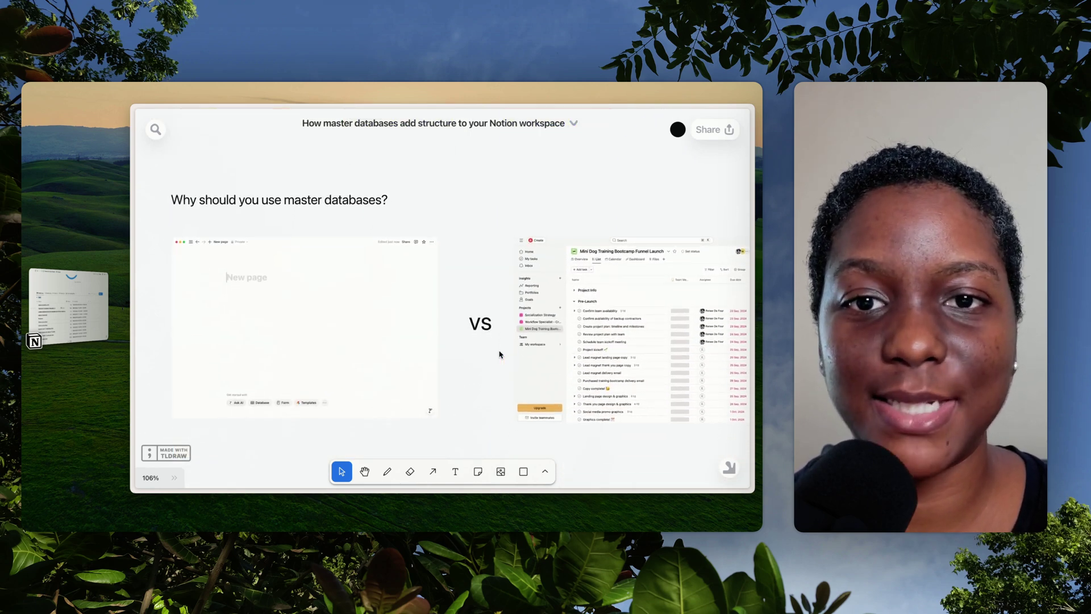
{"action": "scroll", "coordinate": [500, 355], "scroll_direction": "down", "scroll_amount": 1}
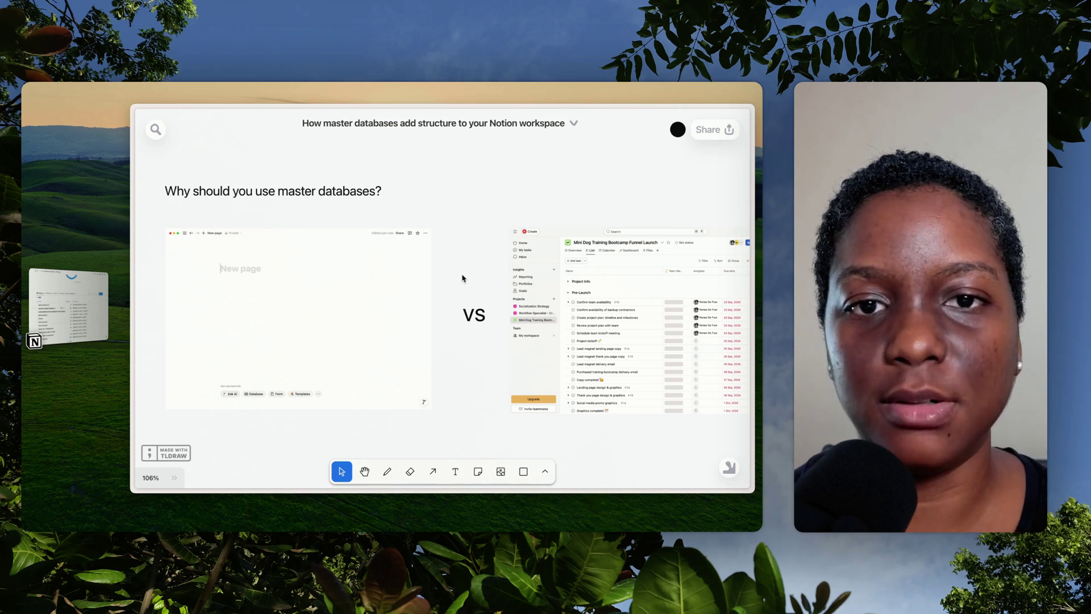
{"action": "scroll", "coordinate": [463, 278], "scroll_direction": "down", "scroll_amount": 1}
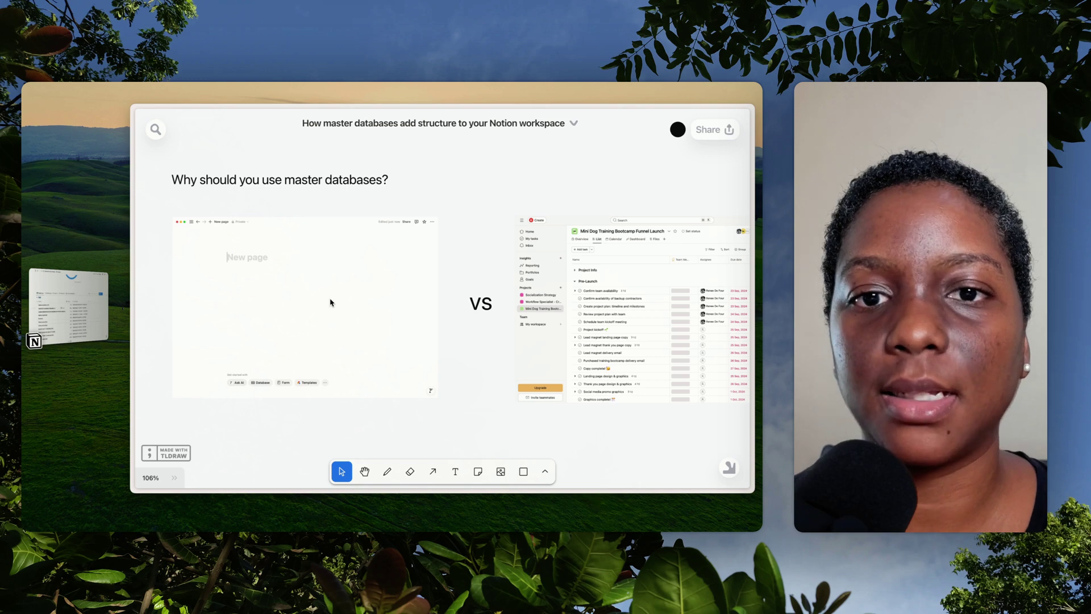
Compare the blank page with the project management example on the whiteboard, and read the green benefit notes
{"action": "scroll", "coordinate": [330, 302], "scroll_direction": "right", "scroll_amount": 5}
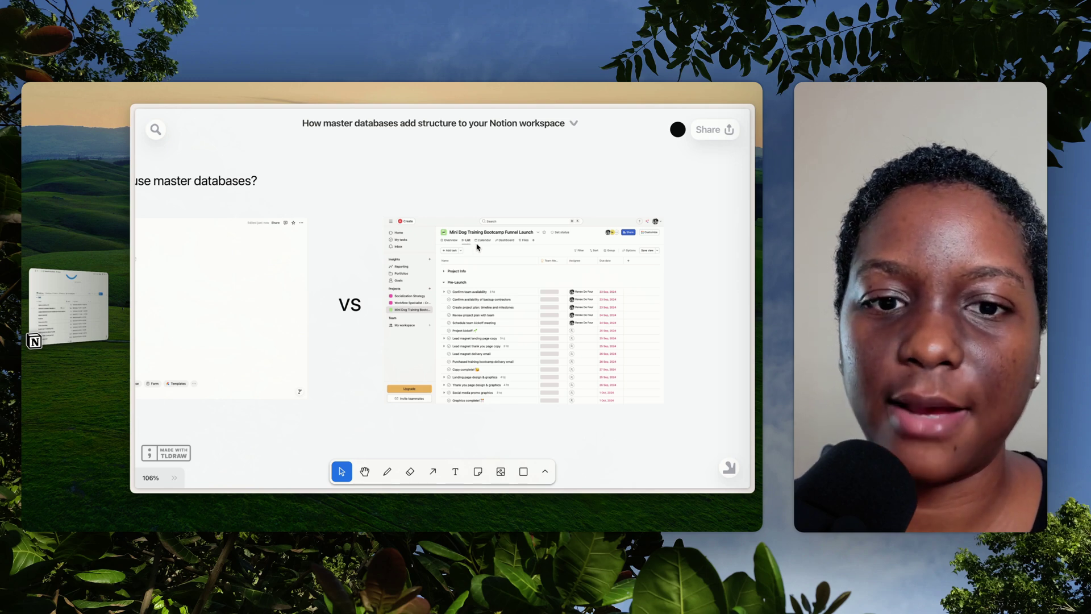
{"action": "scroll", "coordinate": [477, 246], "scroll_direction": "left", "scroll_amount": 5}
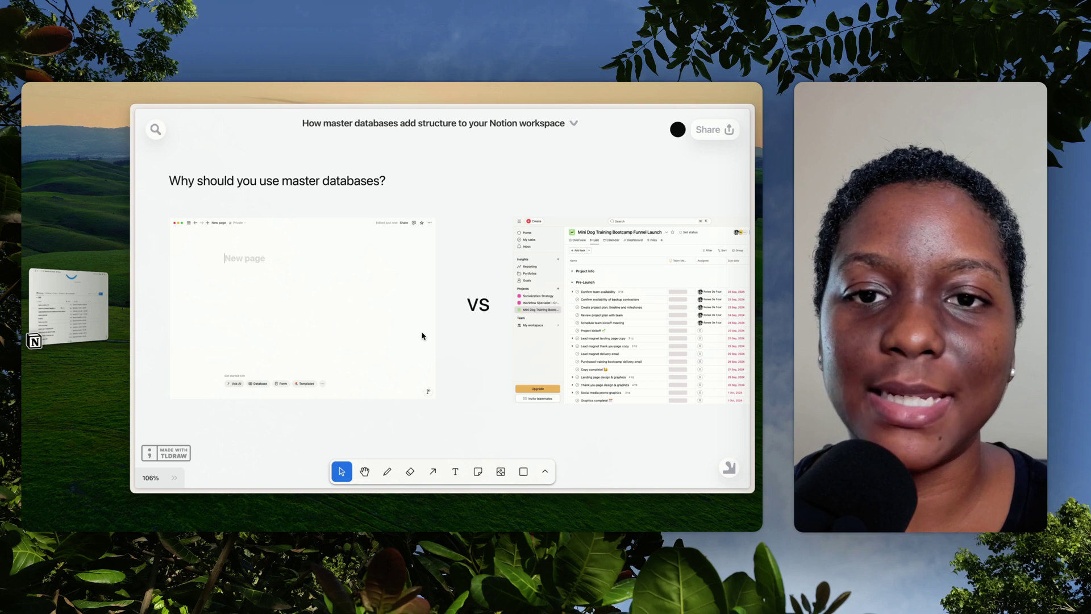
{"action": "scroll", "coordinate": [422, 336], "scroll_direction": "down", "scroll_amount": 5}
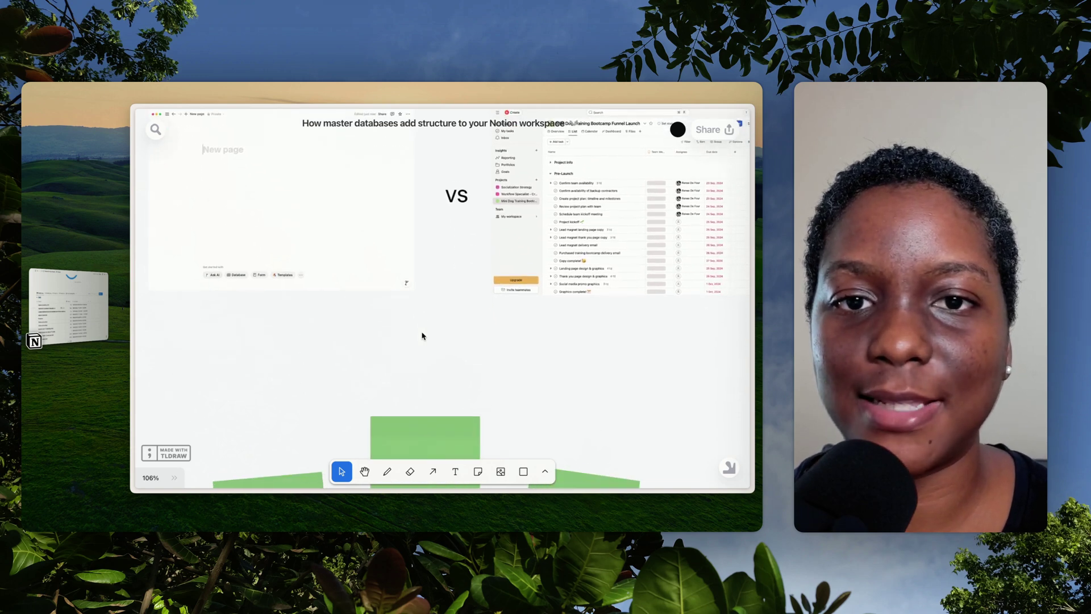
{"action": "scroll", "coordinate": [422, 336], "scroll_direction": "down", "scroll_amount": 5}
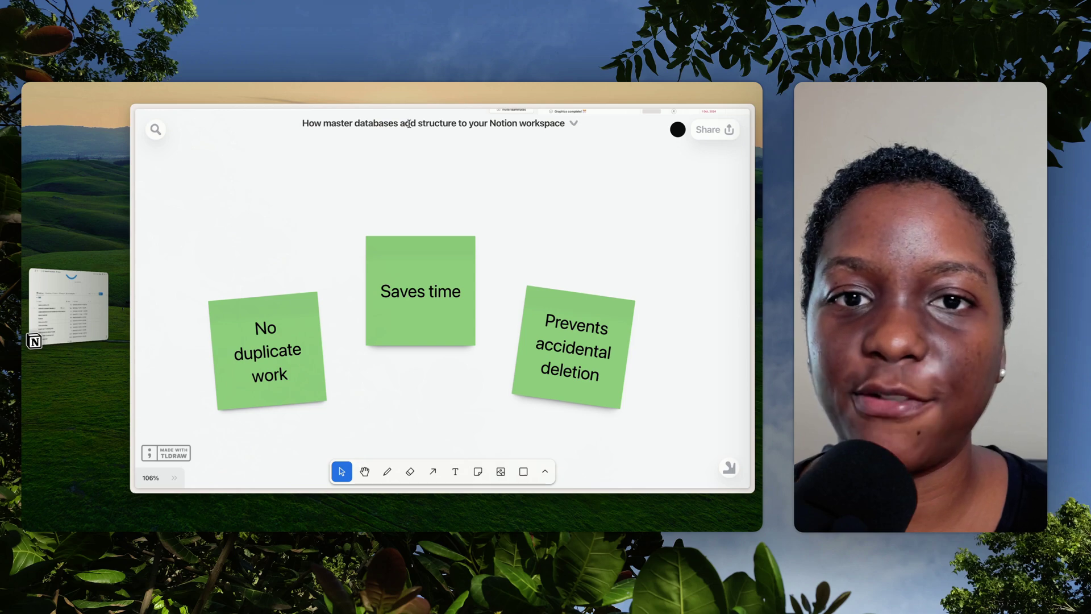
Switch to Notion and show the database title on the Tasks view under Action Base
{"action": "left_click", "coordinate": [33, 332]}
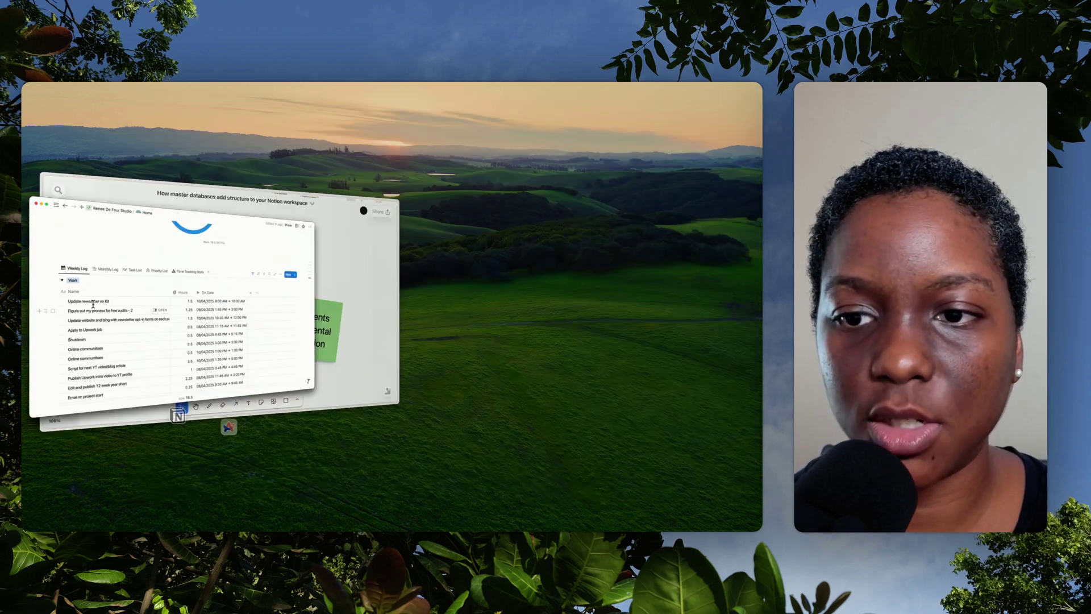
{"action": "scroll", "coordinate": [269, 285], "scroll_direction": "up", "scroll_amount": 10}
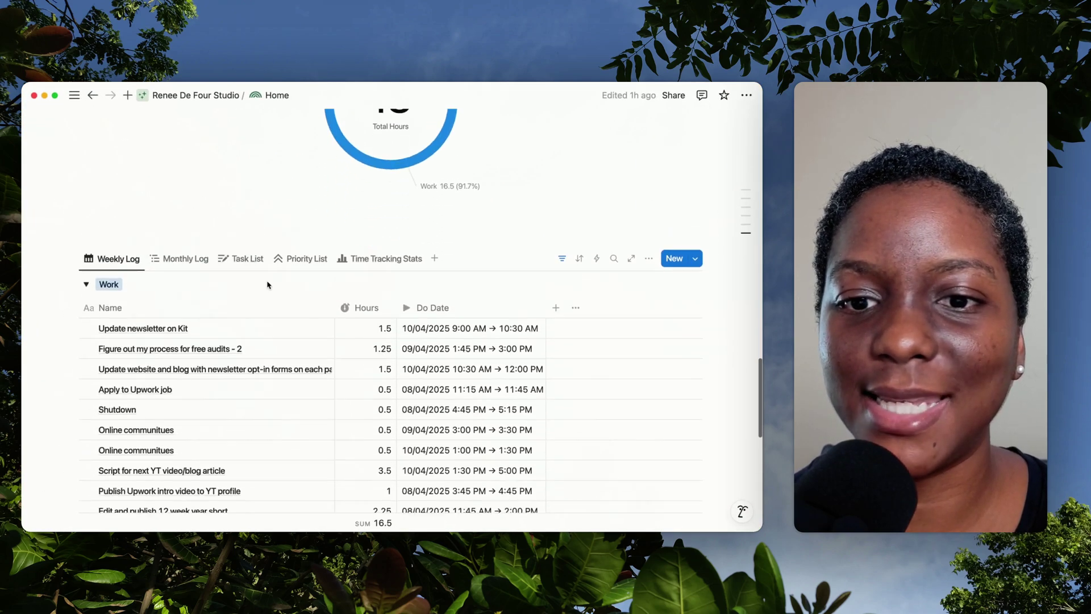
{"action": "scroll", "coordinate": [268, 286], "scroll_direction": "up", "scroll_amount": 8}
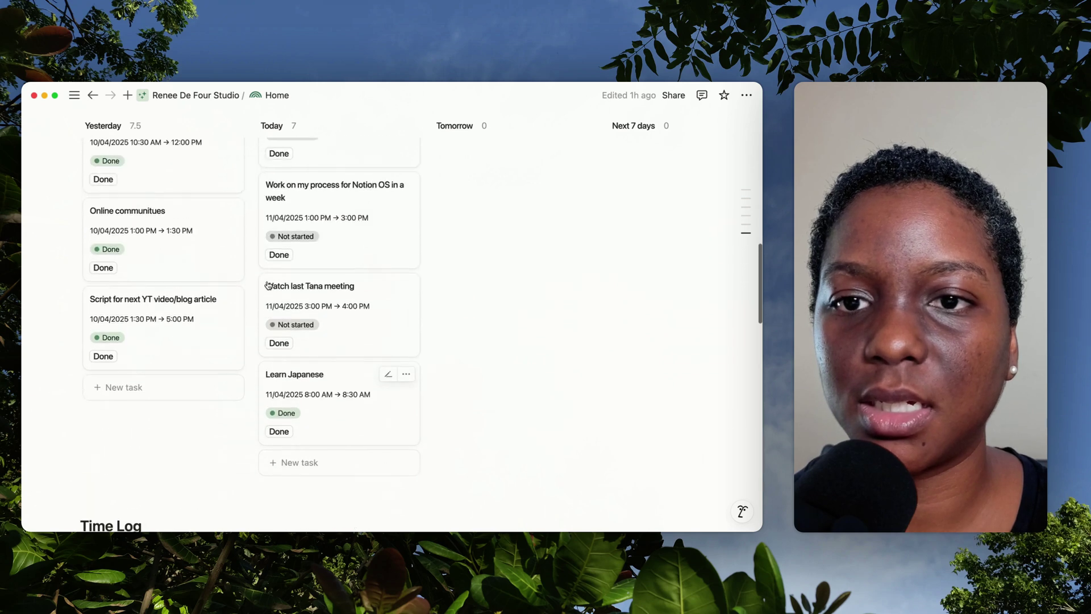
{"action": "scroll", "coordinate": [268, 285], "scroll_direction": "up", "scroll_amount": 4}
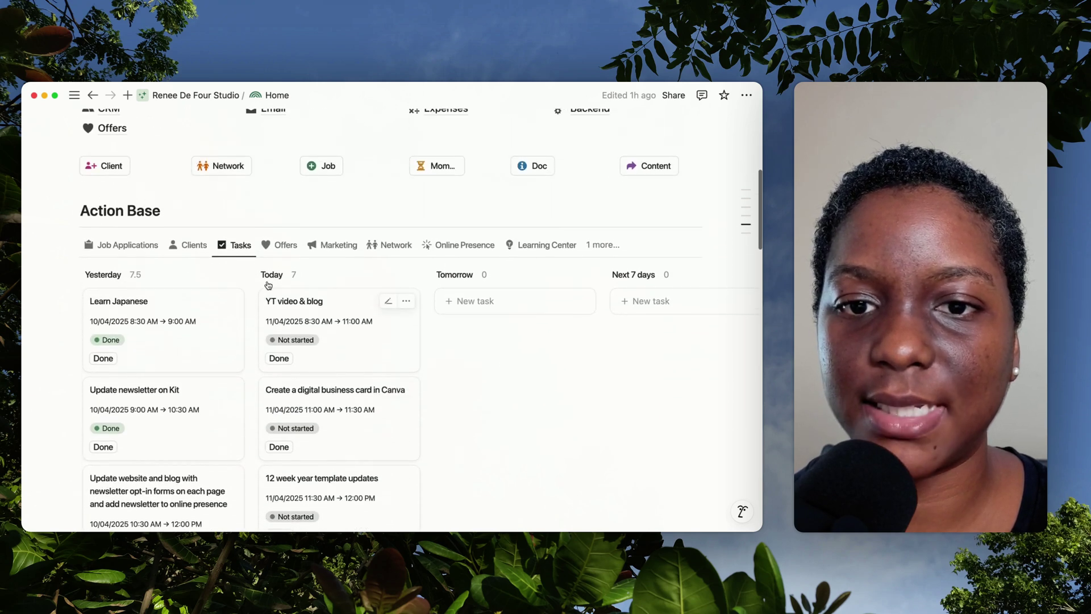
{"action": "left_click", "coordinate": [240, 251]}
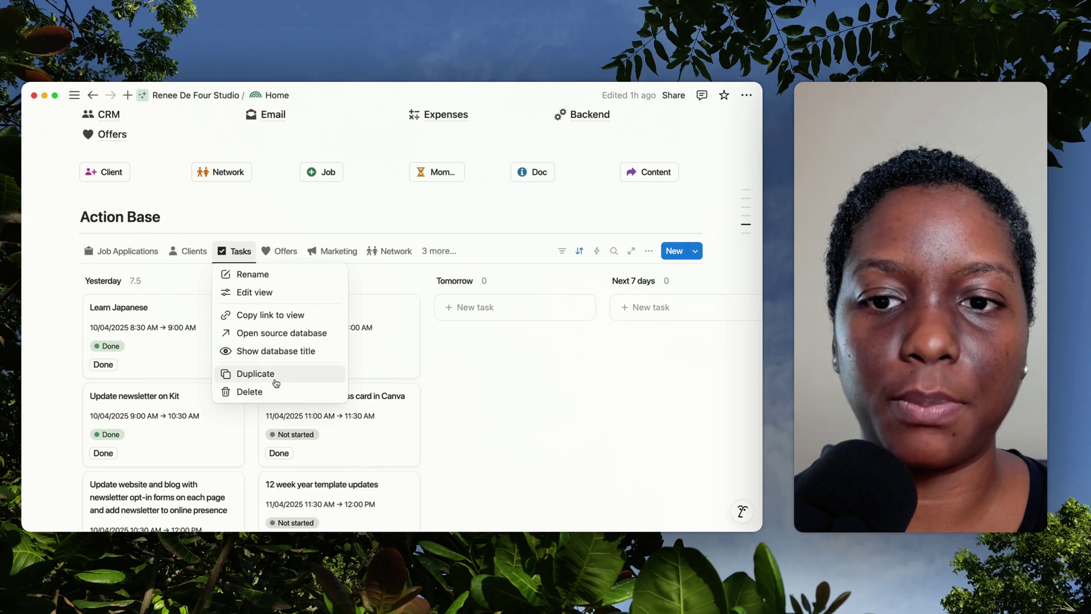
{"action": "left_click", "coordinate": [256, 350]}
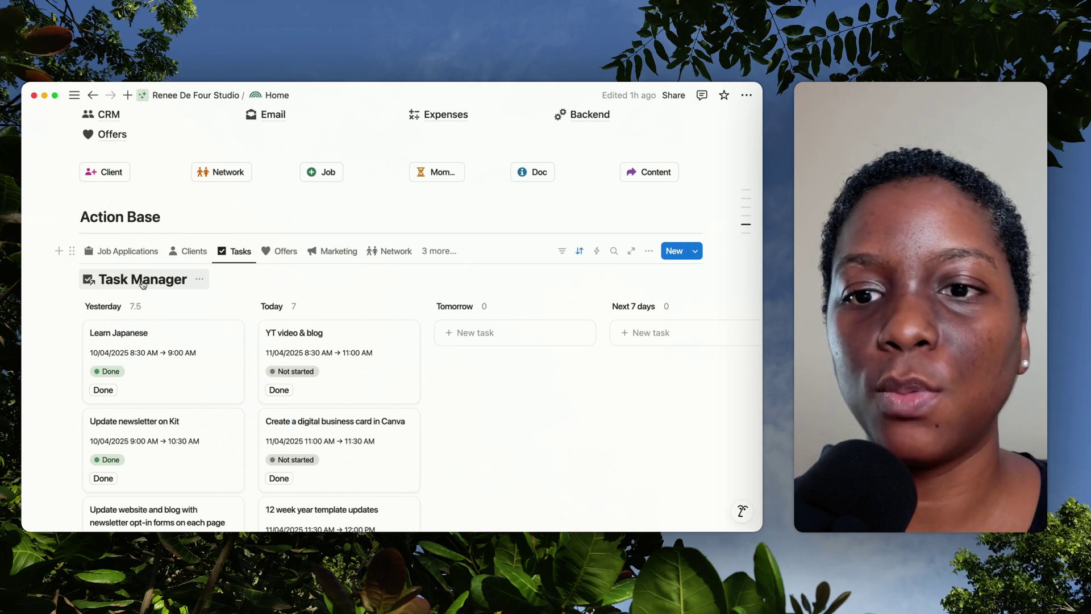
Hide the Task Manager database title on the Tasks view and return to the Home page's navigation links
{"action": "left_click", "coordinate": [200, 280]}
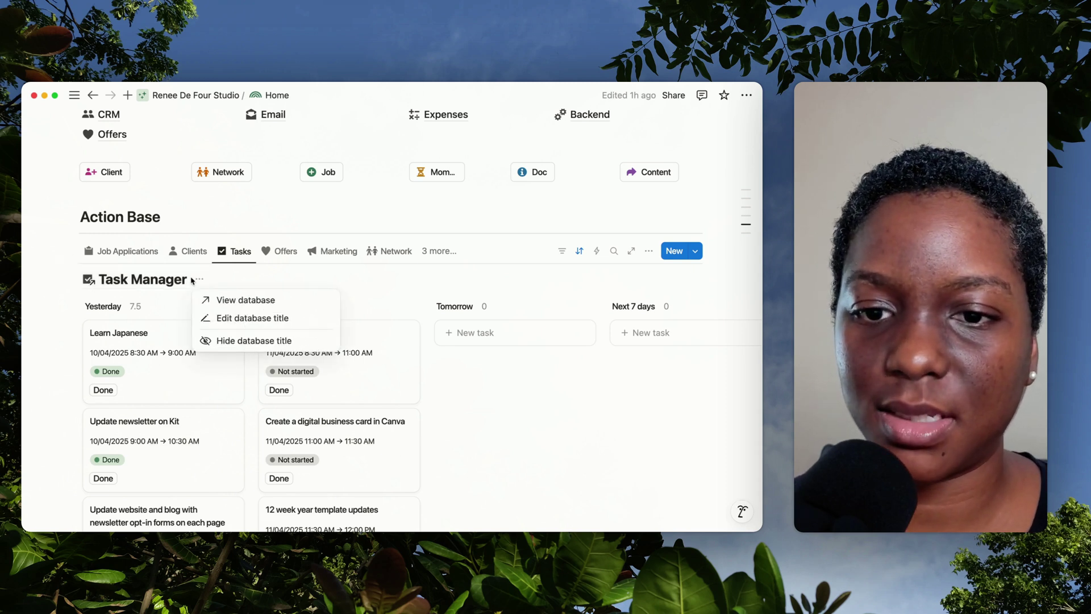
{"action": "left_click", "coordinate": [208, 339]}
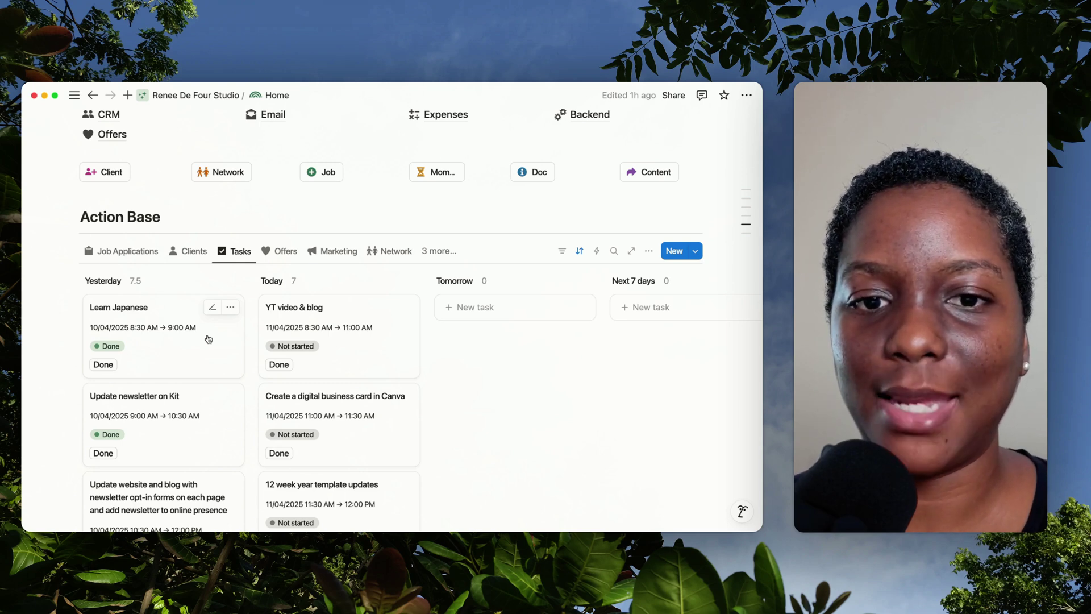
{"action": "scroll", "coordinate": [208, 338], "scroll_direction": "up", "scroll_amount": 5}
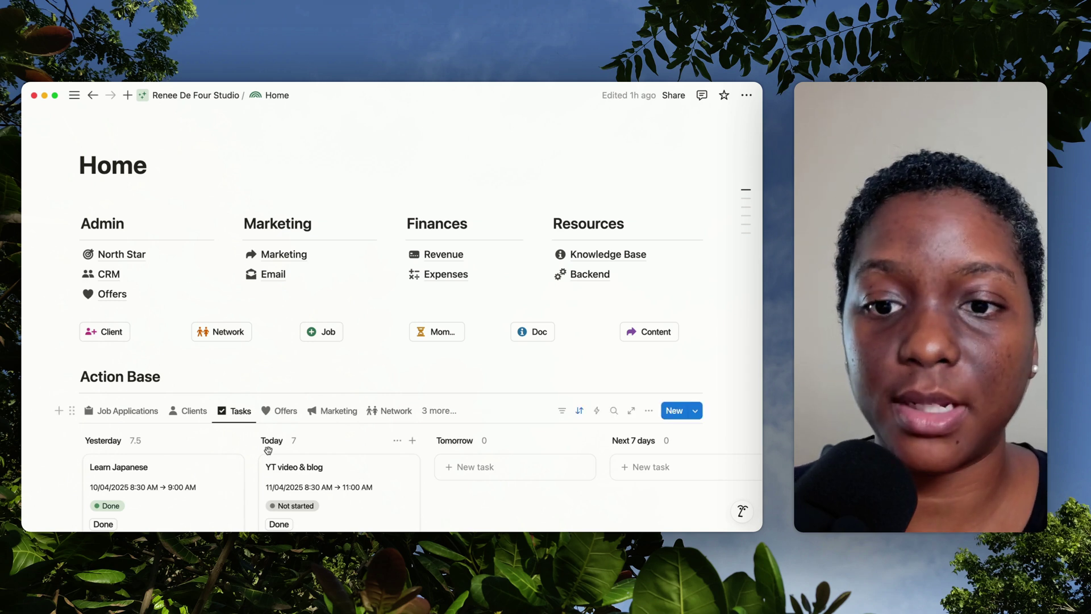
Open the Backend page from the Resources links on Home and view its Task Manager database
{"action": "scroll", "coordinate": [268, 450], "scroll_direction": "down", "scroll_amount": 3}
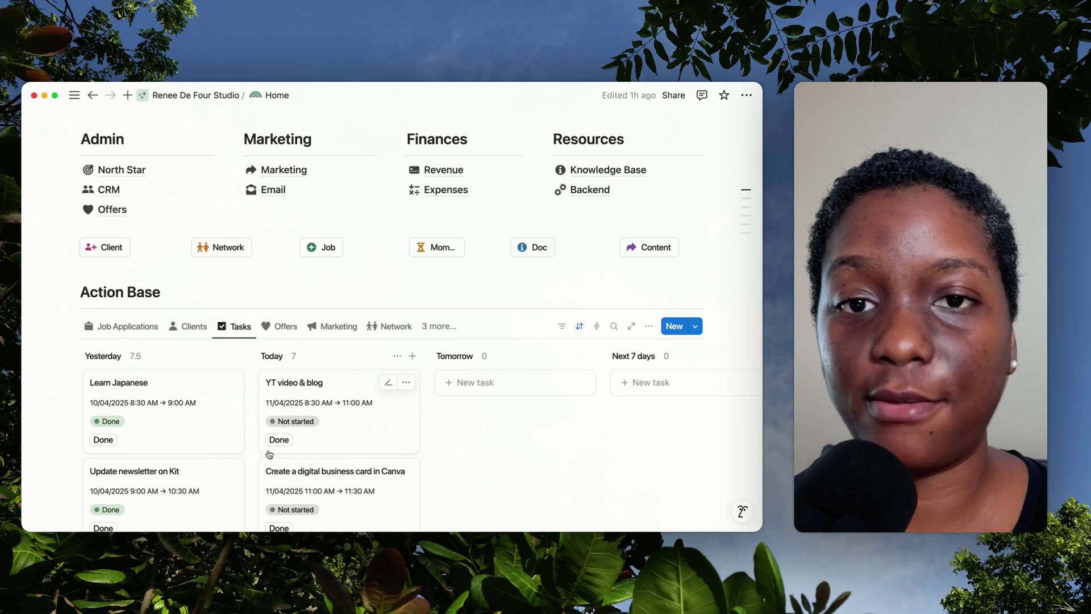
{"action": "left_click", "coordinate": [616, 195]}
{"action": "scroll", "coordinate": [486, 357], "scroll_direction": "down", "scroll_amount": 3}
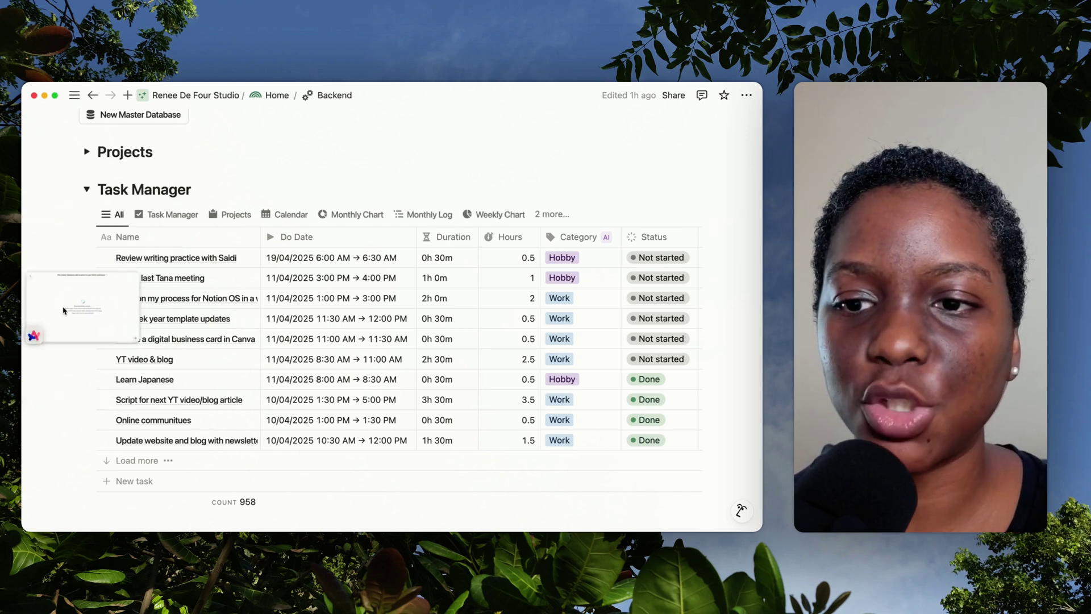
Switch to the tldraw whiteboard and go past the green benefit notes to the question about whether every database needs to be a master database
{"action": "left_click", "coordinate": [50, 318]}
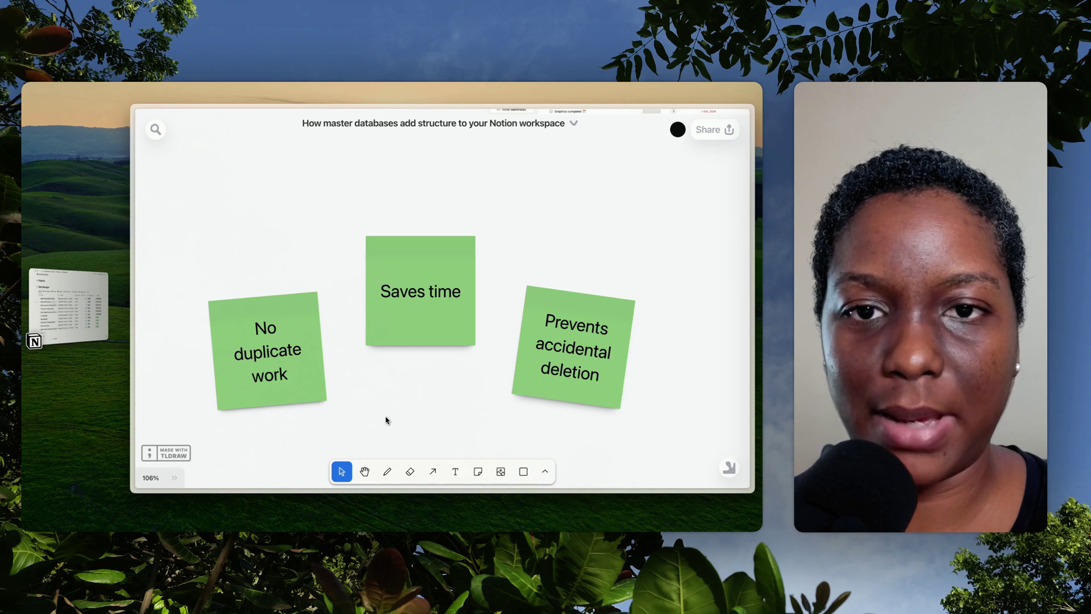
{"action": "scroll", "coordinate": [386, 421], "scroll_direction": "down", "scroll_amount": 1}
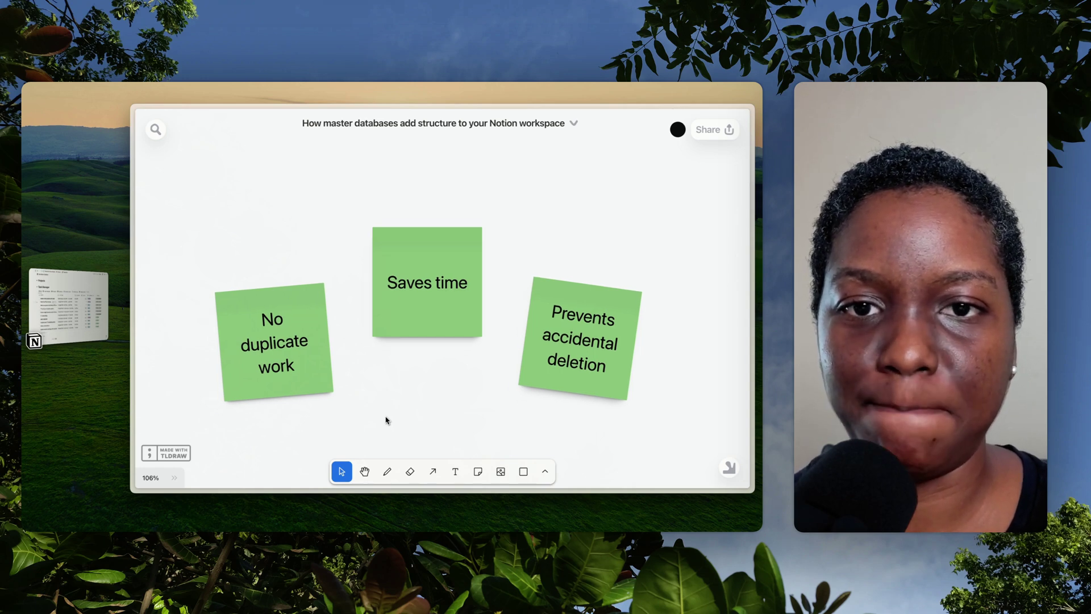
{"action": "scroll", "coordinate": [386, 421], "scroll_direction": "down", "scroll_amount": 10}
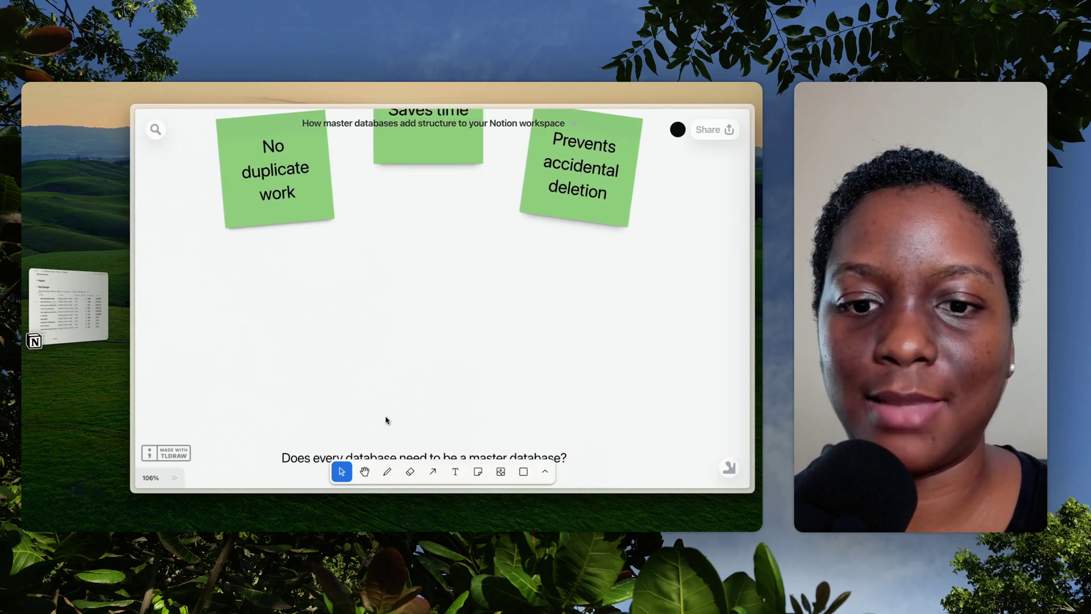
{"action": "scroll", "coordinate": [386, 421], "scroll_direction": "left", "scroll_amount": 1}
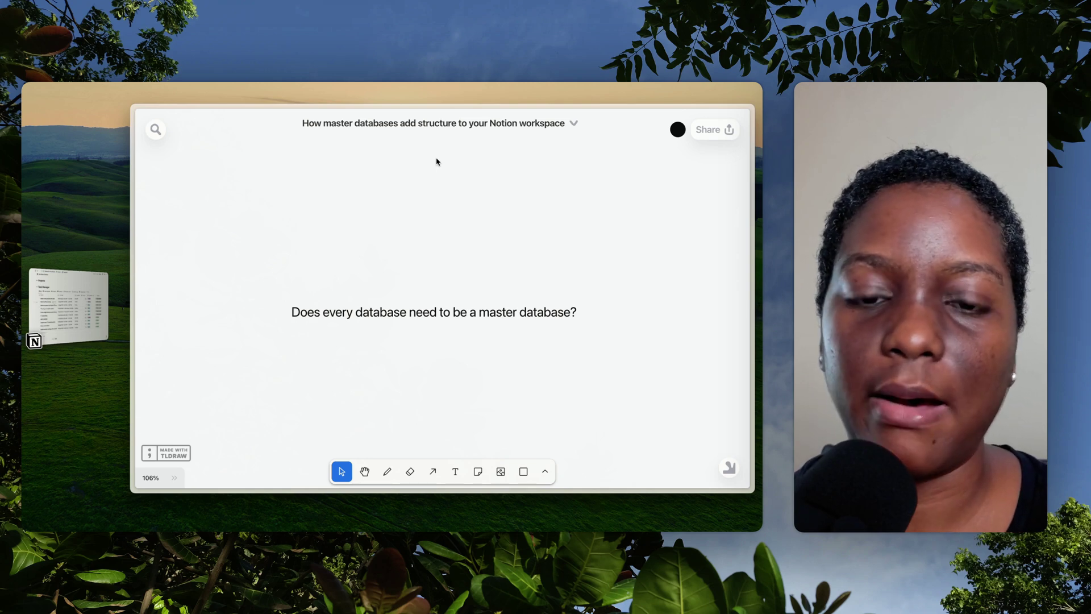
Switch to Notion, return from Backend to the Home page and open the Marketing page
{"action": "left_click", "coordinate": [36, 335]}
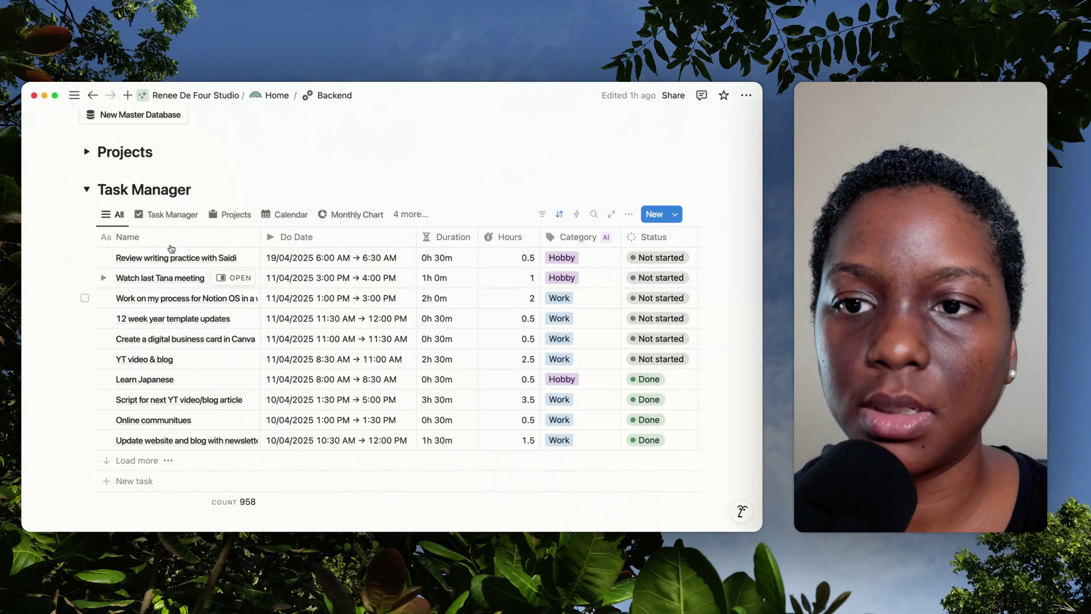
{"action": "scroll", "coordinate": [278, 211], "scroll_direction": "up", "scroll_amount": 3}
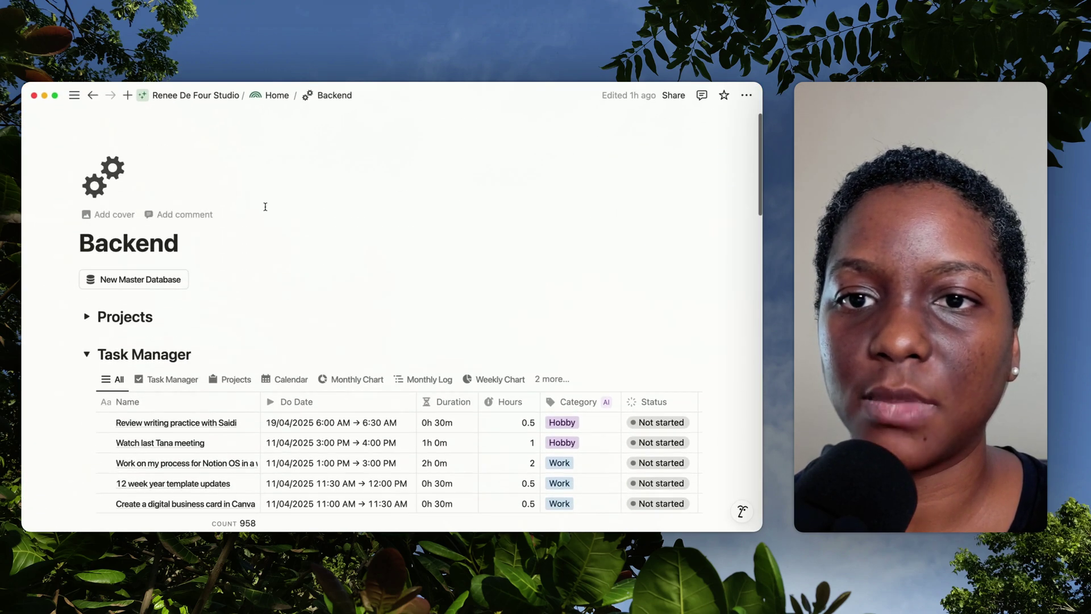
{"action": "left_click", "coordinate": [273, 97]}
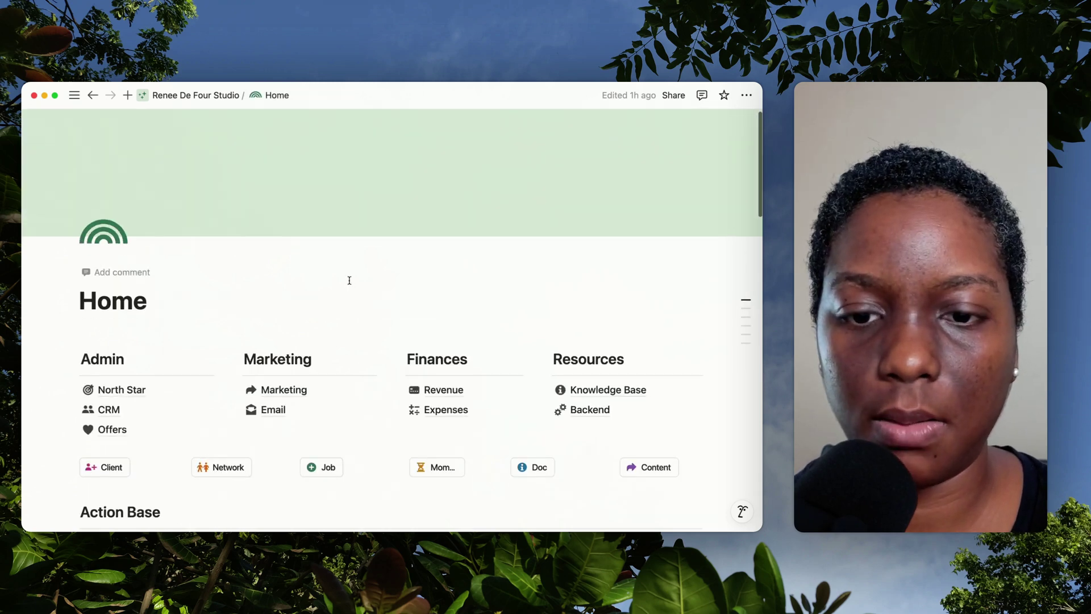
{"action": "scroll", "coordinate": [341, 285], "scroll_direction": "down", "scroll_amount": 3}
{"action": "left_click", "coordinate": [307, 294]}
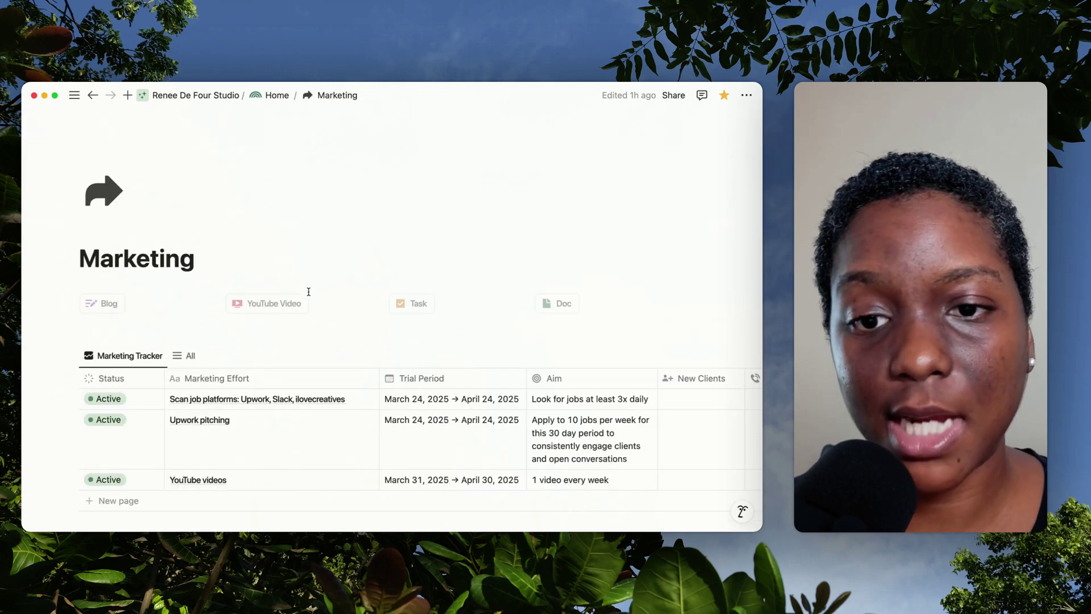
Show the database title on the Marketing Tracker view of the Marketing page
{"action": "scroll", "coordinate": [307, 290], "scroll_direction": "down", "scroll_amount": 3}
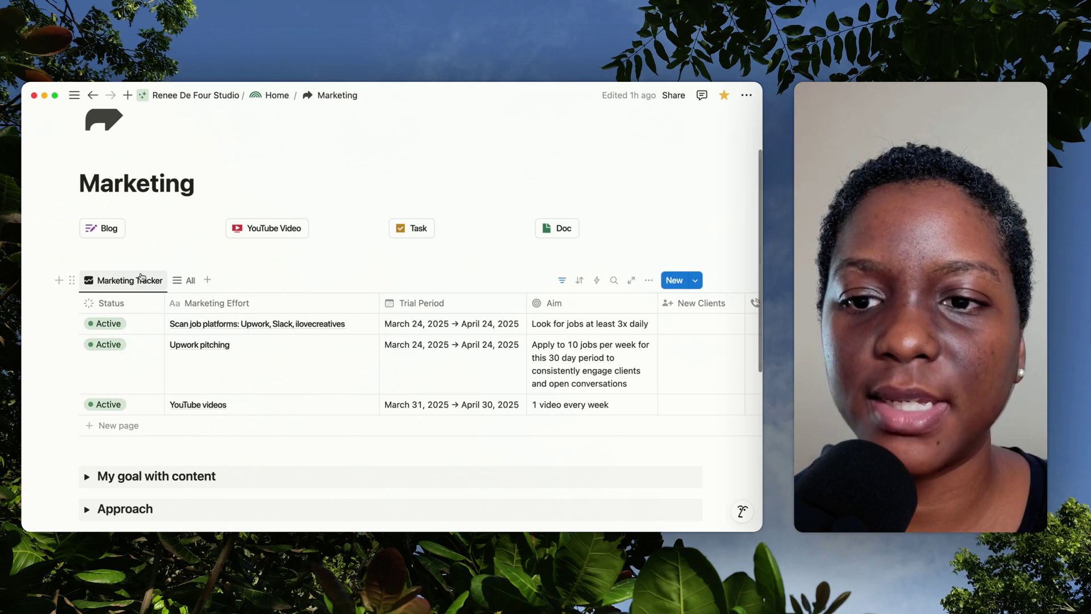
{"action": "left_click", "coordinate": [142, 279]}
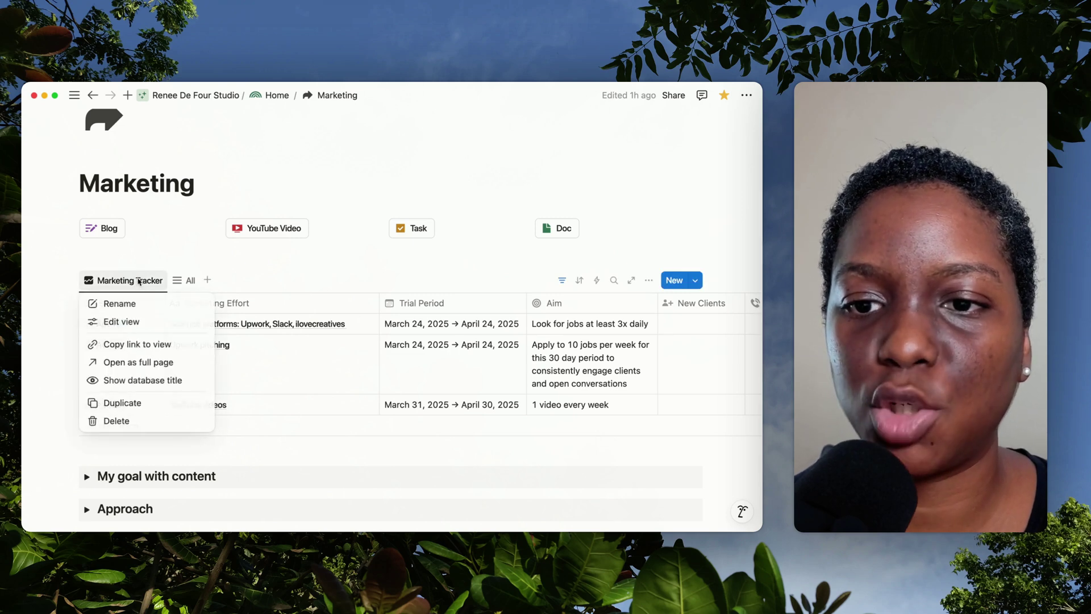
{"action": "left_click", "coordinate": [147, 380]}
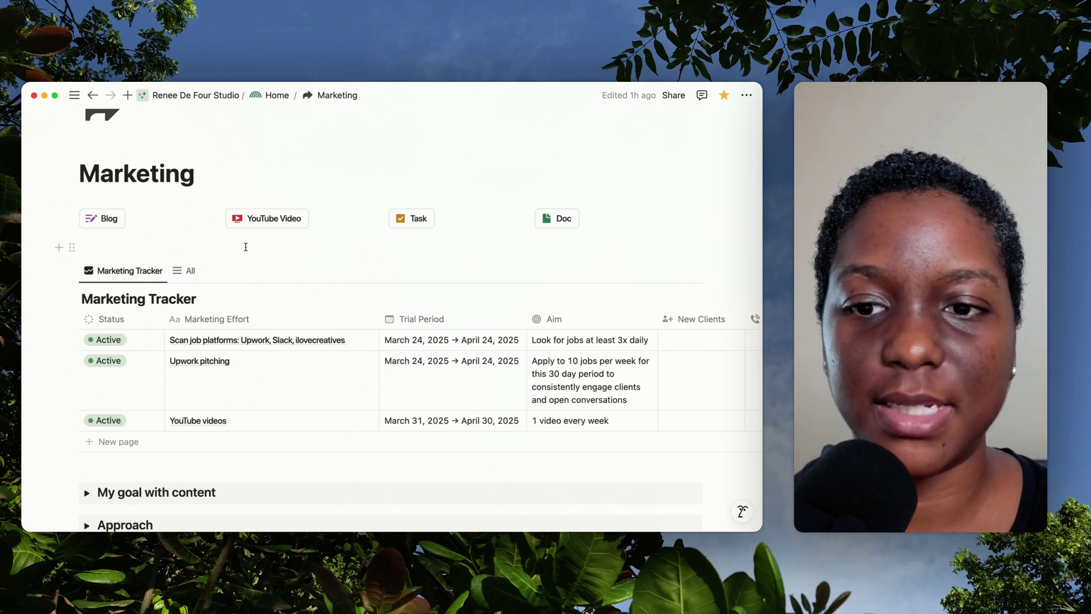
Hide the database title above the Marketing Tracker table again
{"action": "scroll", "coordinate": [249, 283], "scroll_direction": "down", "scroll_amount": 1}
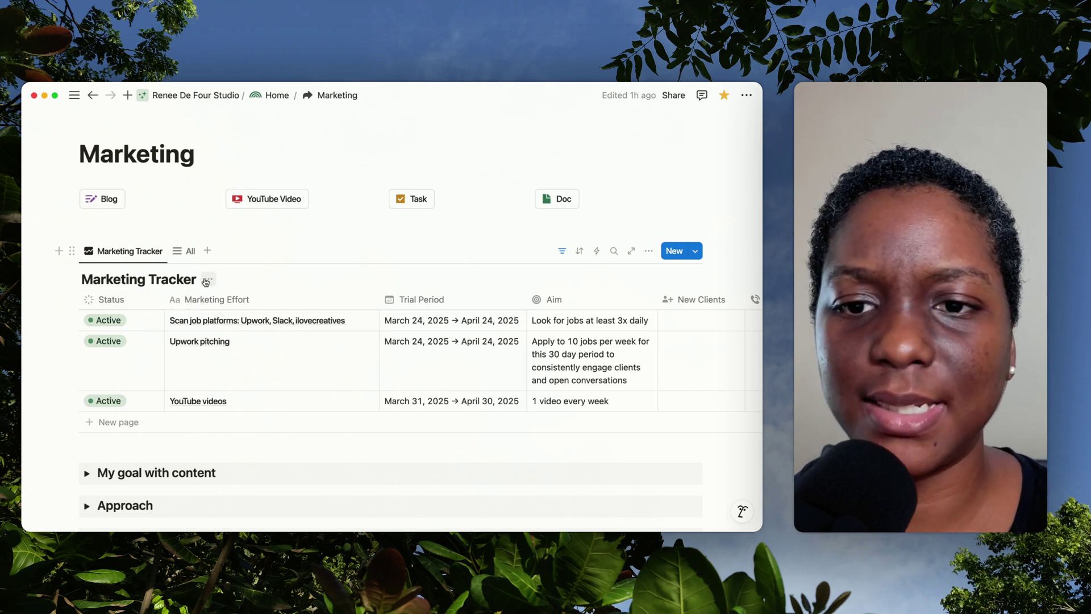
{"action": "left_click", "coordinate": [209, 279]}
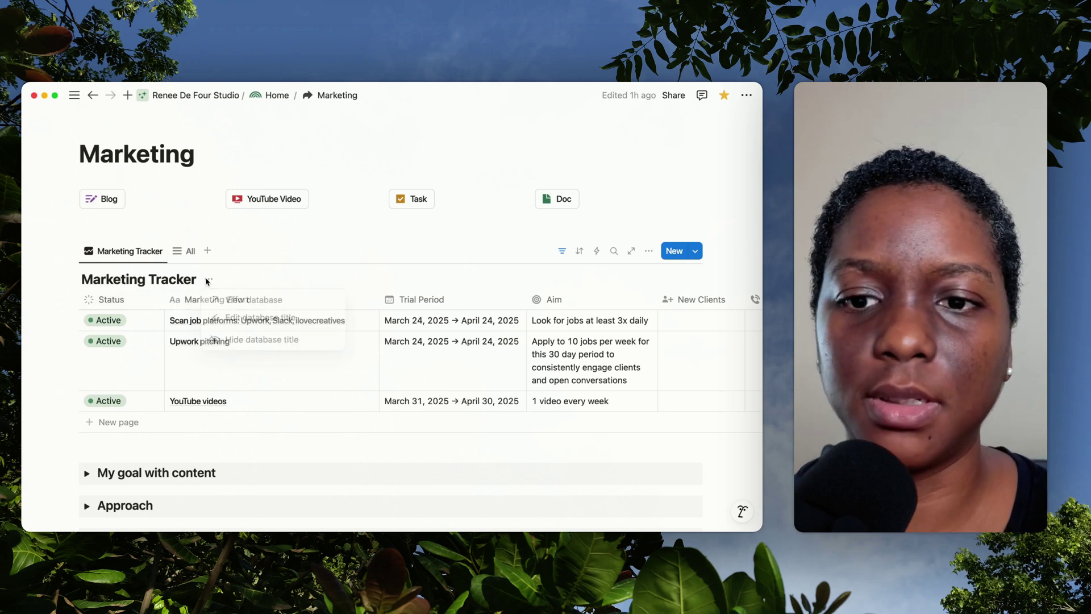
{"action": "left_click", "coordinate": [221, 341]}
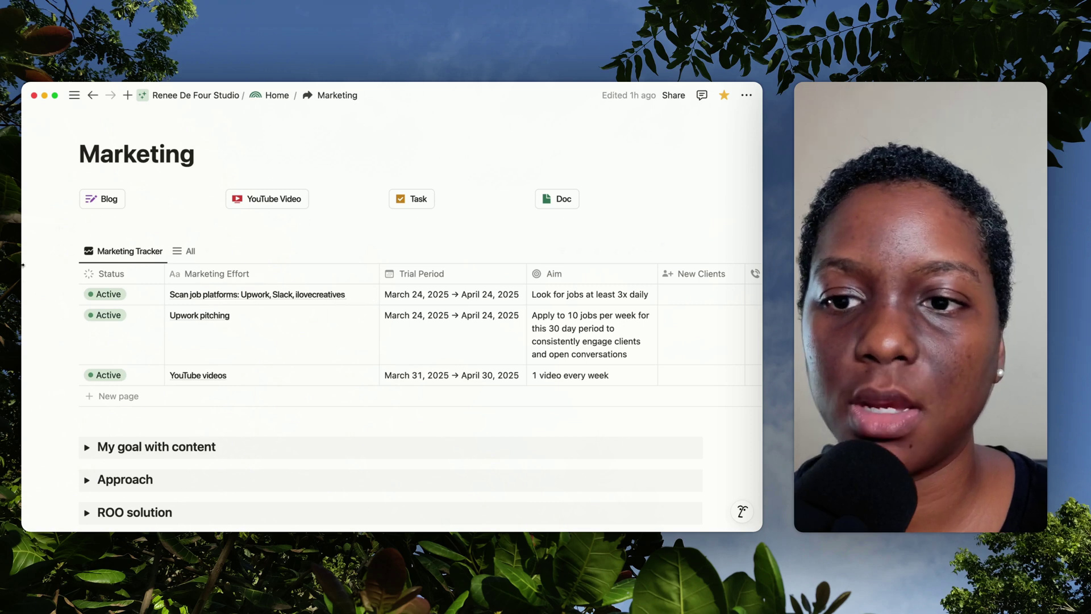
Switch to the tldraw whiteboard, bring up the heading on how to set up a master database in a Notion workspace, and deselect it
{"action": "mouse_move", "coordinate": [23, 310]}
{"action": "left_click", "coordinate": [97, 302]}
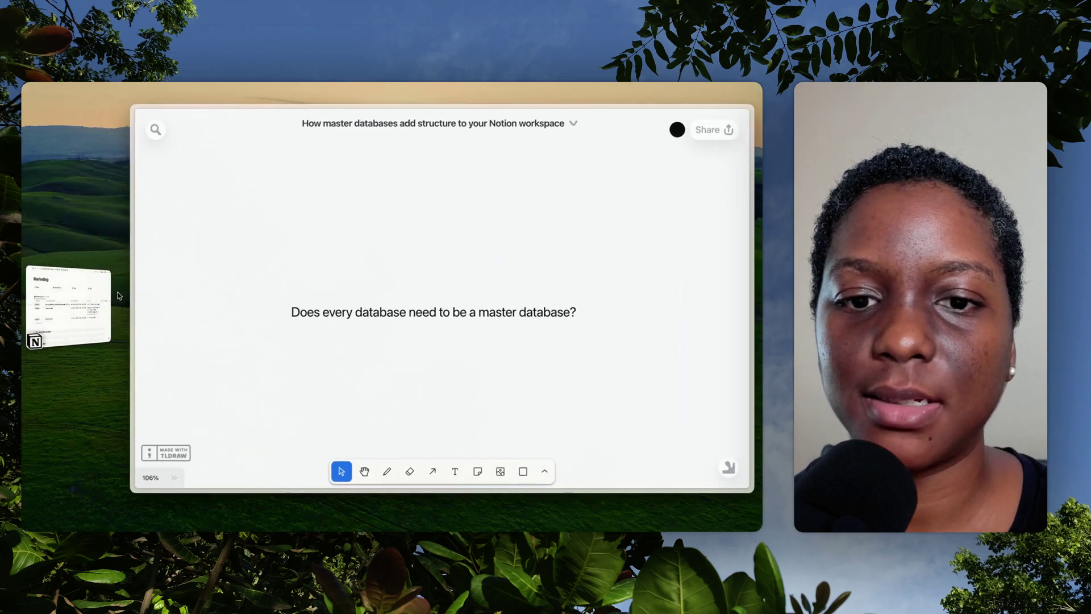
{"action": "scroll", "coordinate": [296, 345], "scroll_direction": "down", "scroll_amount": 4}
{"action": "scroll", "coordinate": [297, 345], "scroll_direction": "down", "scroll_amount": 3}
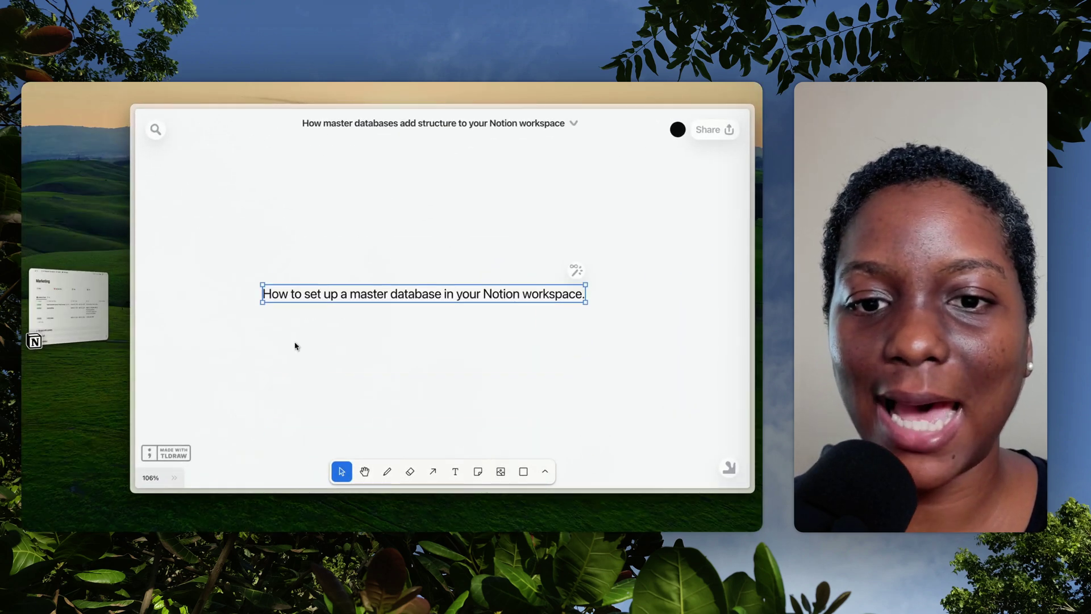
{"action": "scroll", "coordinate": [296, 345], "scroll_direction": "left", "scroll_amount": 2}
{"action": "key", "text": "Escape"}
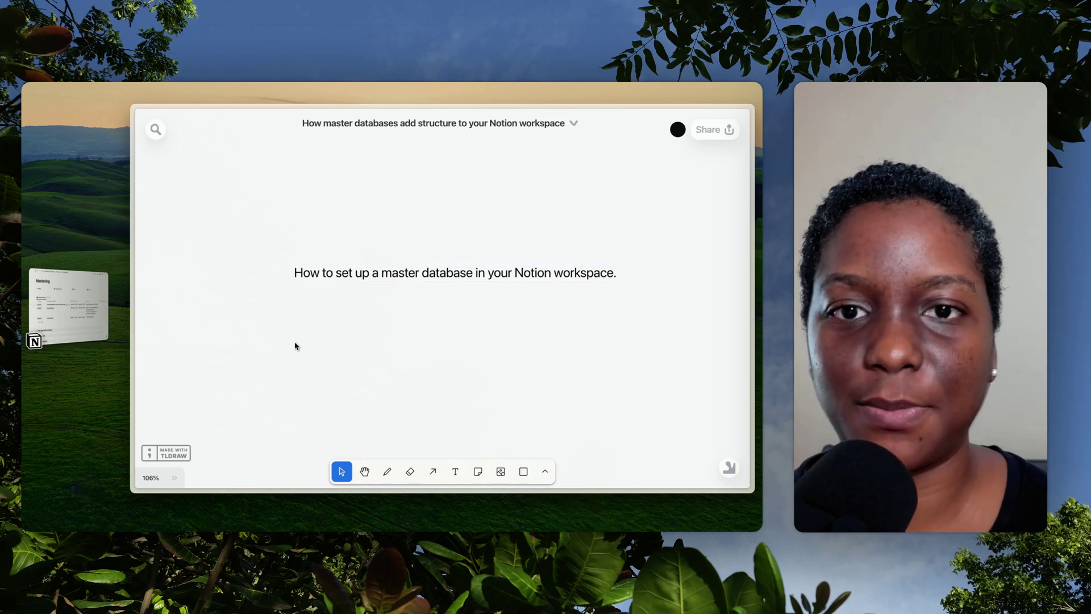
Switch to Notion and open the Backend page by way of the Home page
{"action": "left_click", "coordinate": [83, 312]}
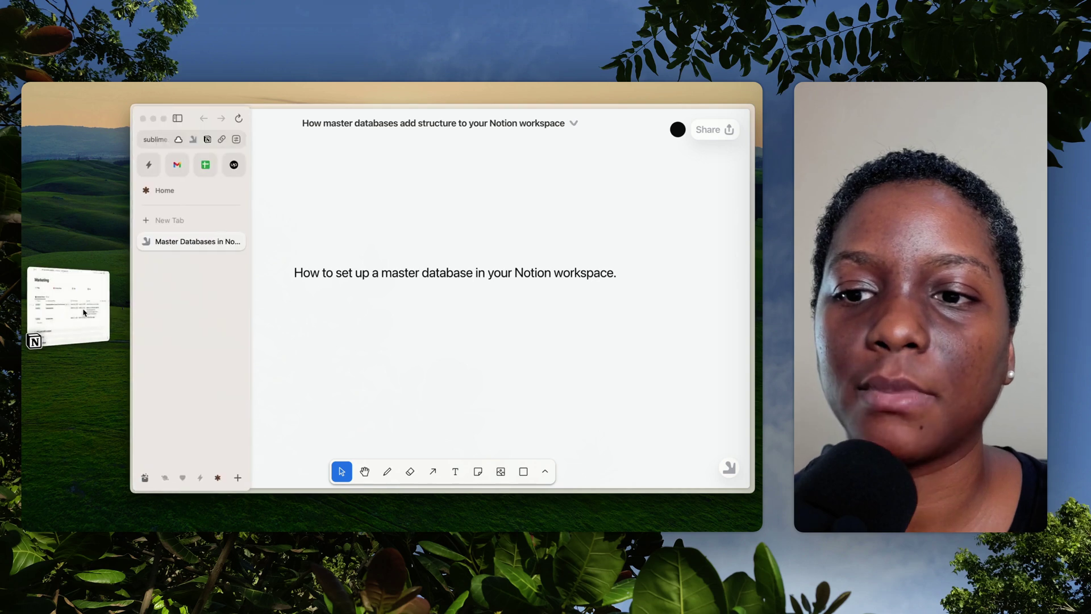
{"action": "mouse_move", "coordinate": [25, 246]}
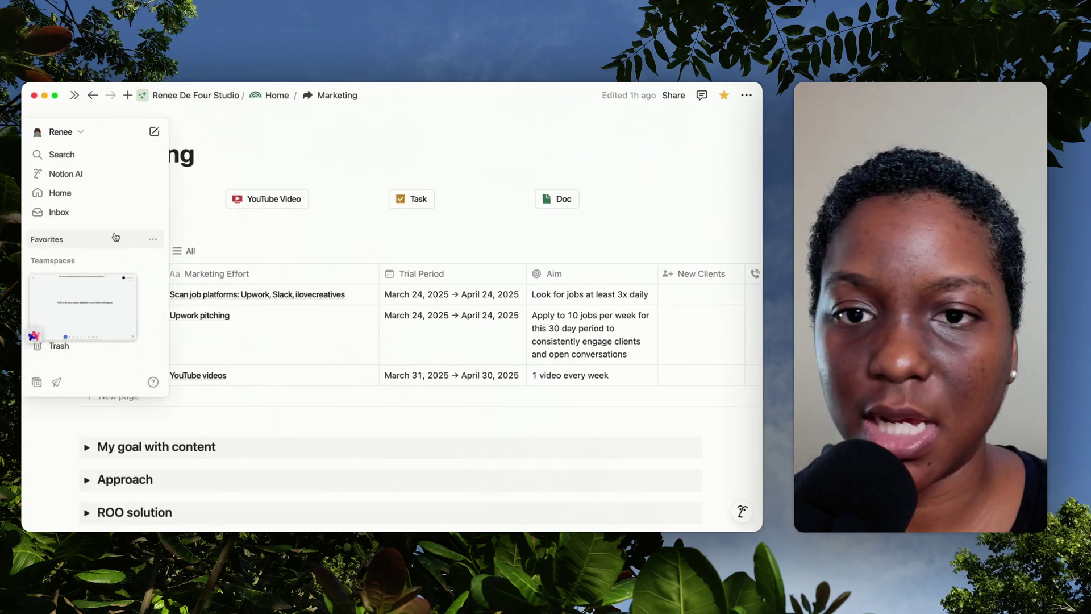
{"action": "scroll", "coordinate": [285, 254], "scroll_direction": "up", "scroll_amount": 2}
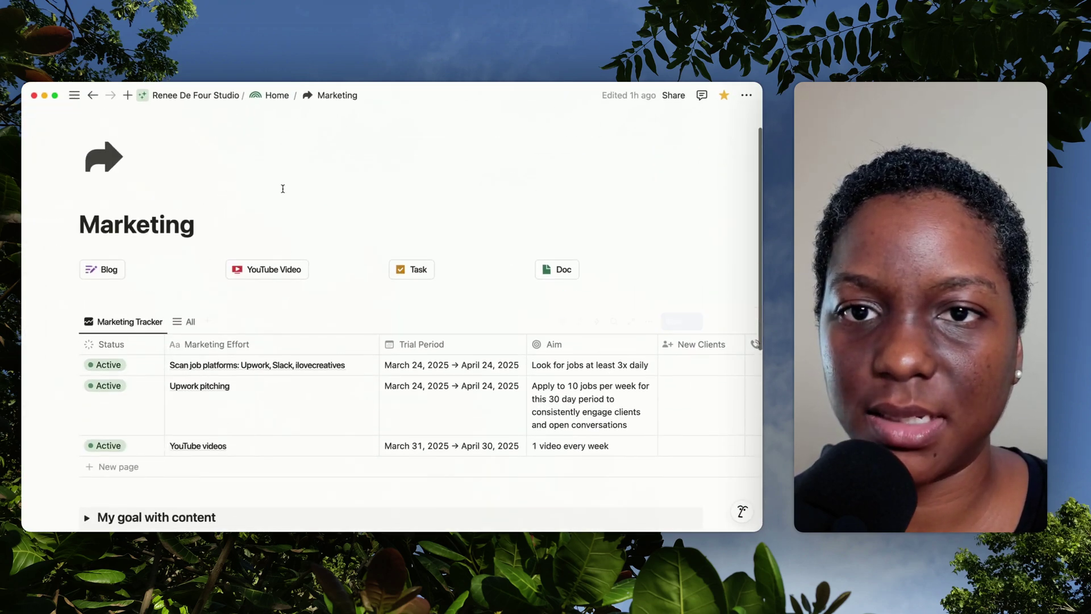
{"action": "left_click", "coordinate": [272, 97]}
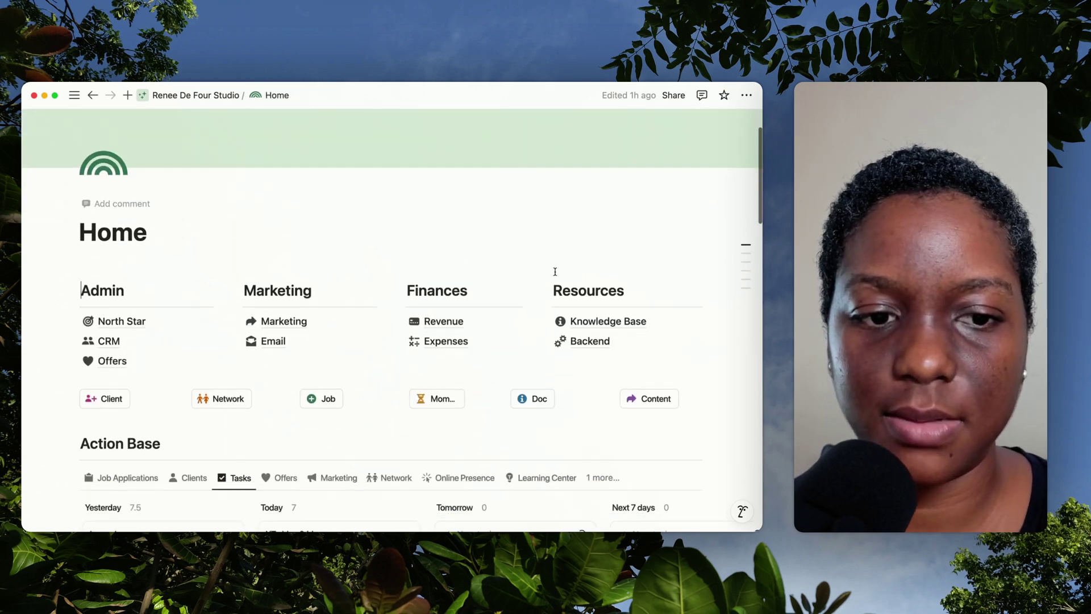
{"action": "scroll", "coordinate": [555, 272], "scroll_direction": "down", "scroll_amount": 2}
{"action": "left_click", "coordinate": [566, 277]}
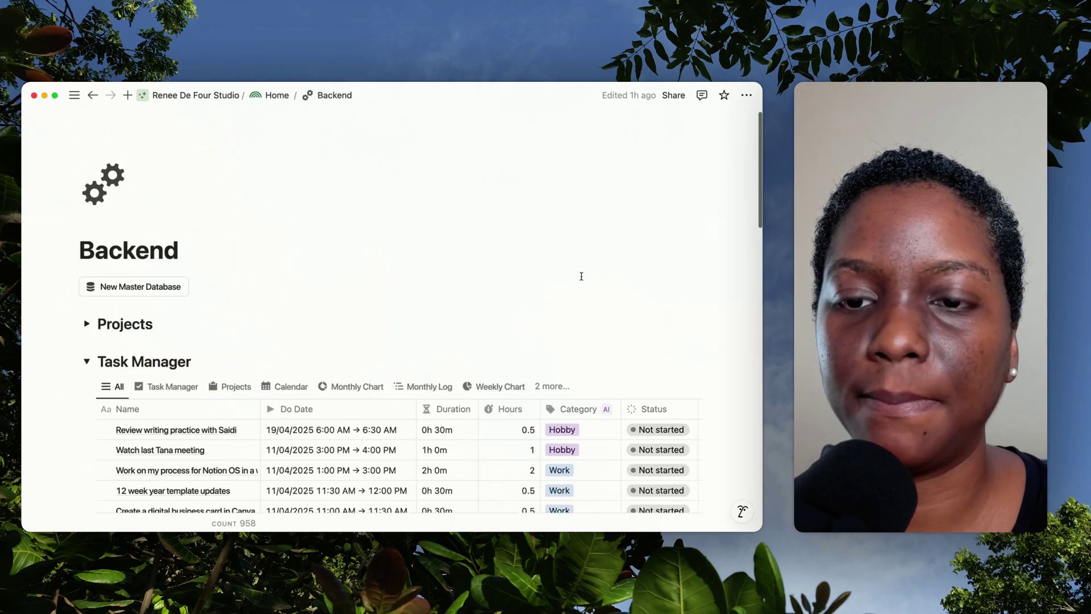
Collapse the Task Manager and Capacity Assessment toggles on the Backend page, briefly reopening Task Manager to view its table
{"action": "scroll", "coordinate": [568, 276], "scroll_direction": "down", "scroll_amount": 1}
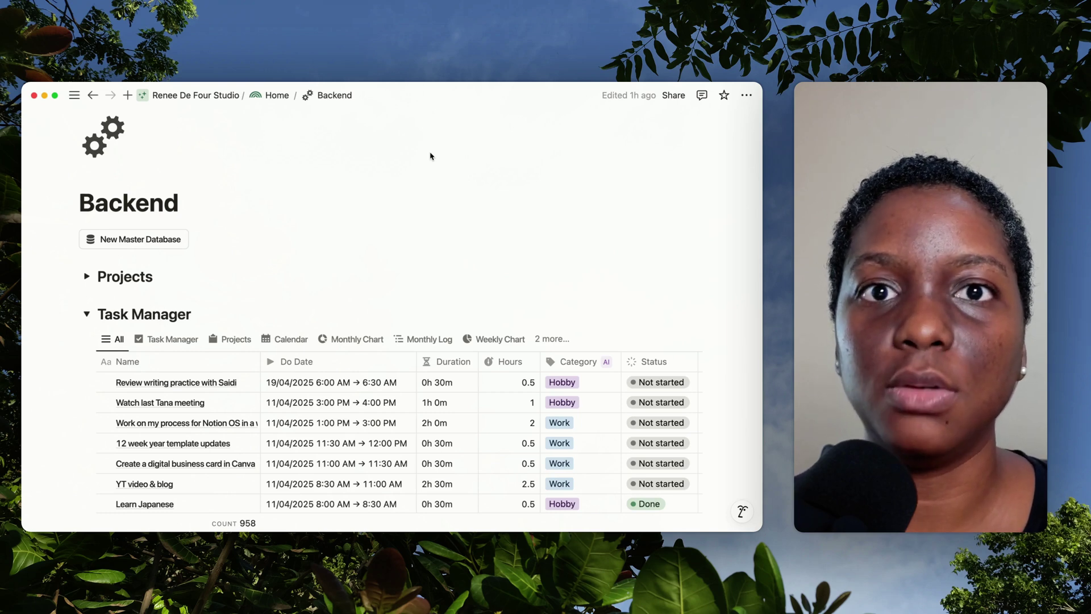
{"action": "left_click", "coordinate": [88, 313]}
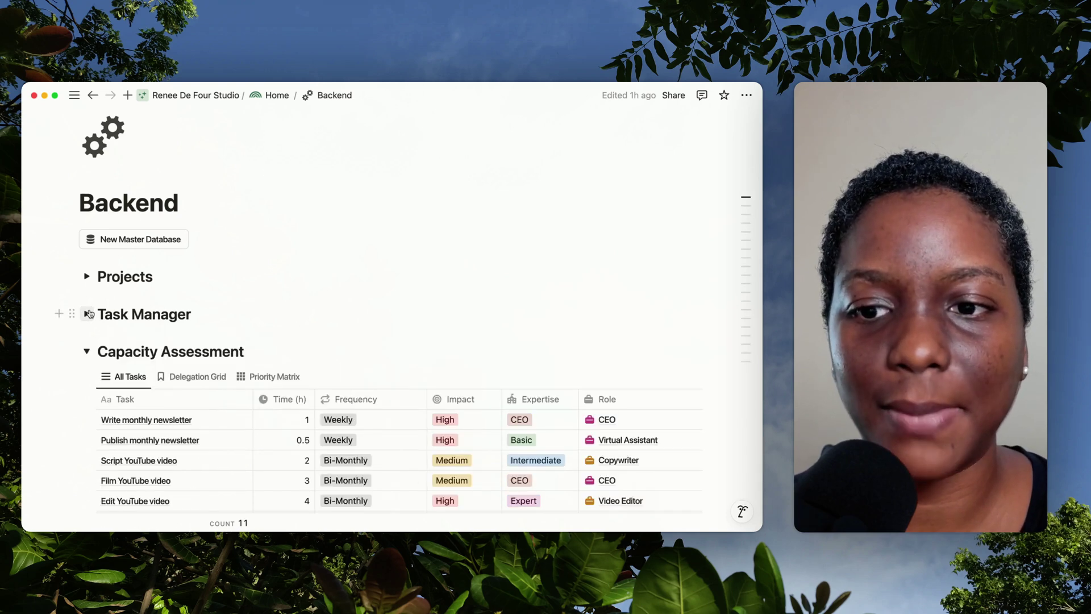
{"action": "left_click", "coordinate": [87, 352]}
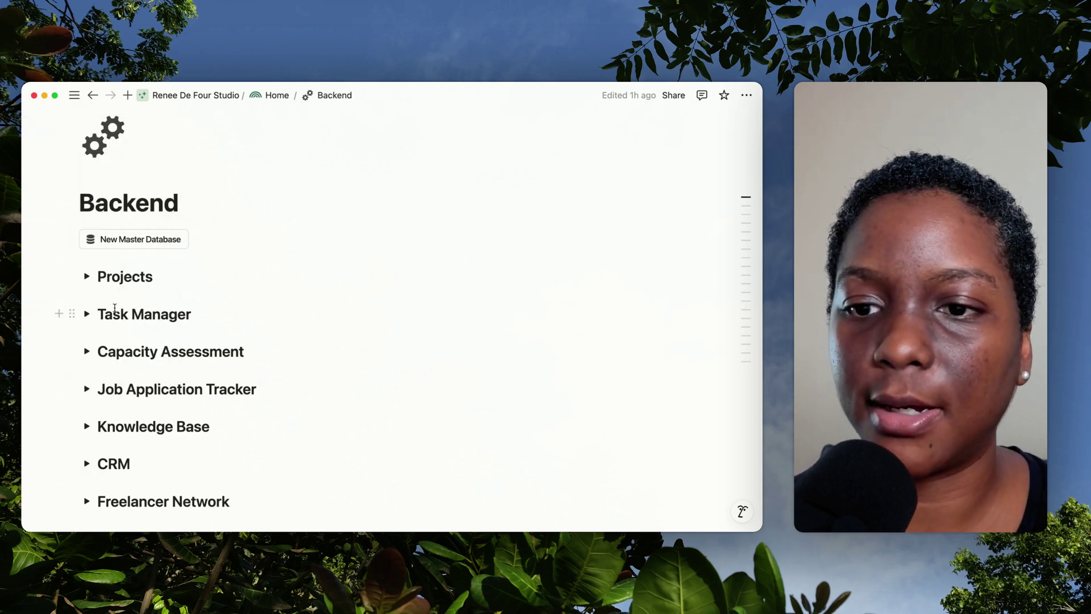
{"action": "left_click", "coordinate": [87, 314]}
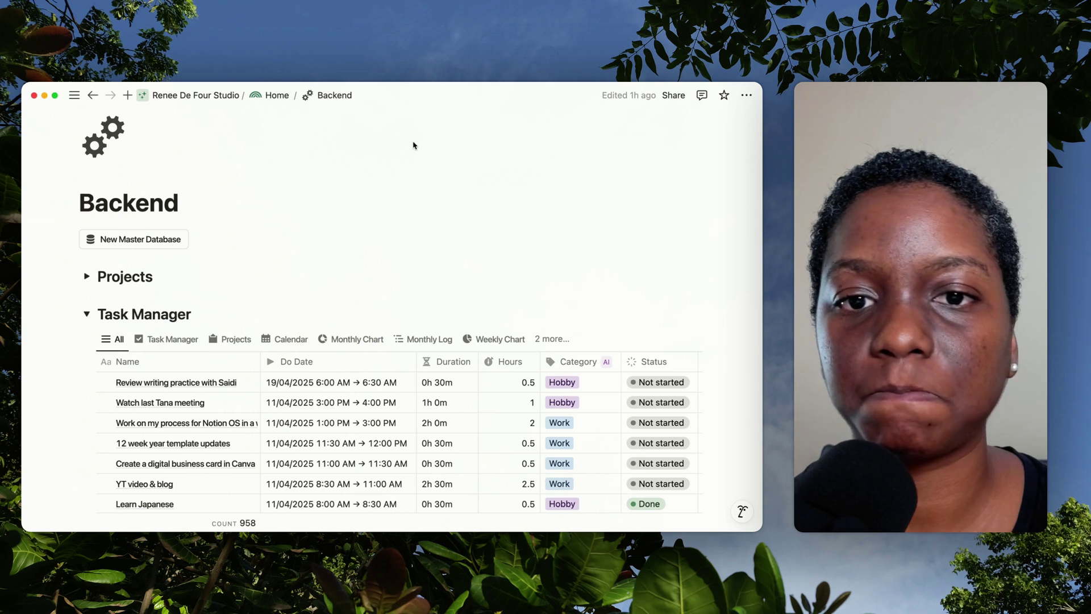
{"action": "left_click", "coordinate": [86, 313]}
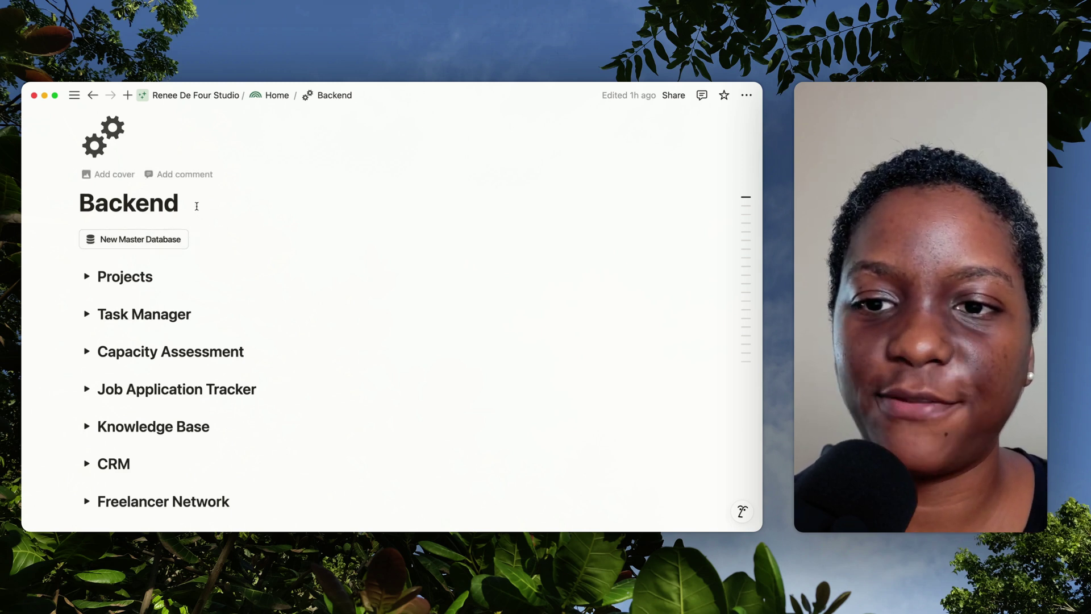
Insert an inline database directly below the Backend page title and dismiss its new database options
{"action": "left_click", "coordinate": [183, 207]}
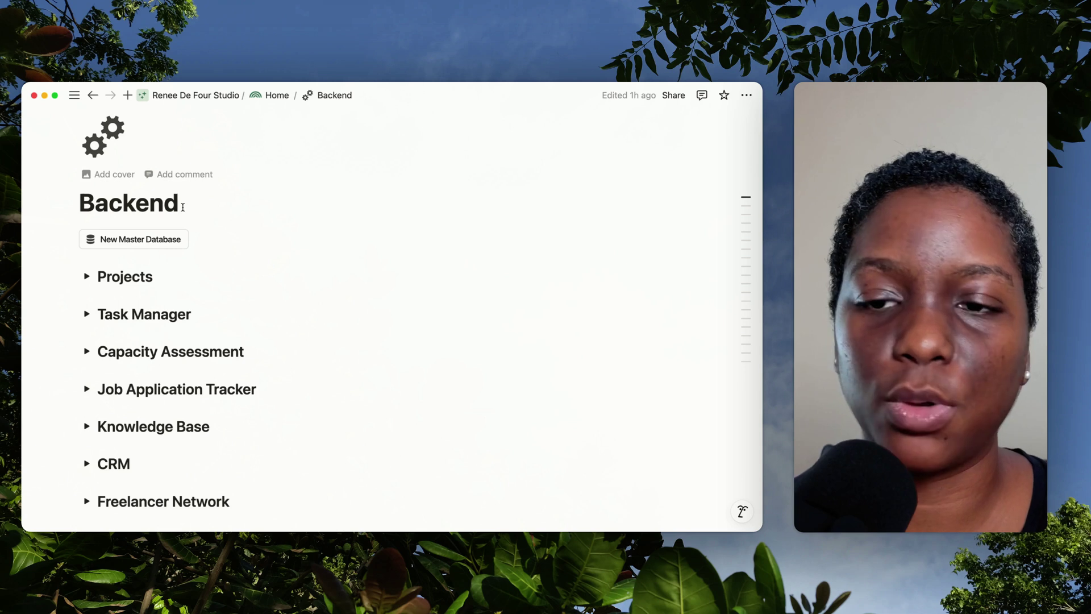
{"action": "key", "text": "Return"}
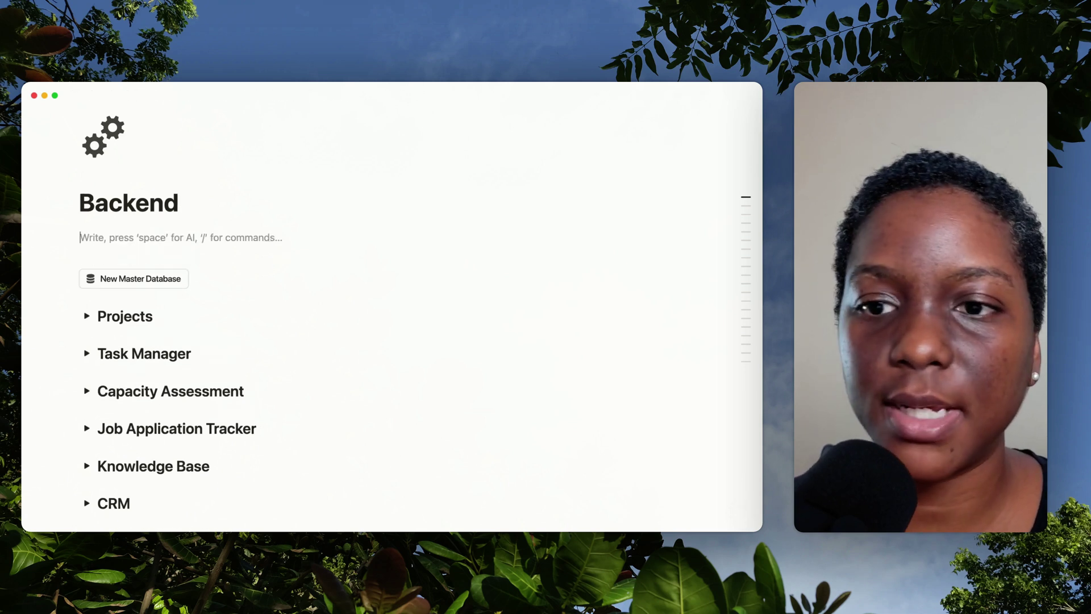
{"action": "type", "text": "/"}
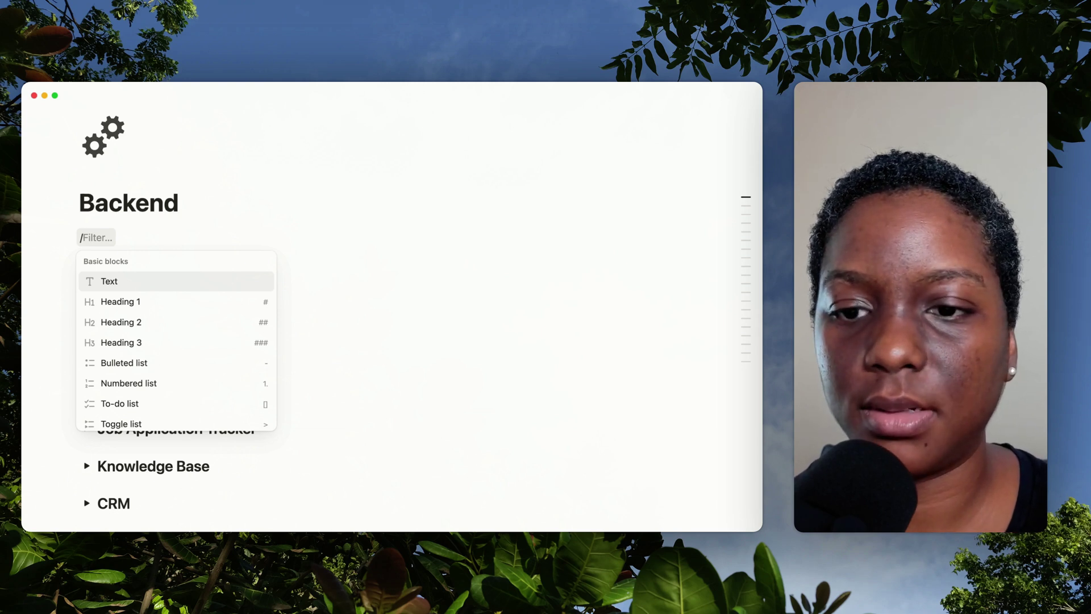
{"action": "type", "text": "dat"}
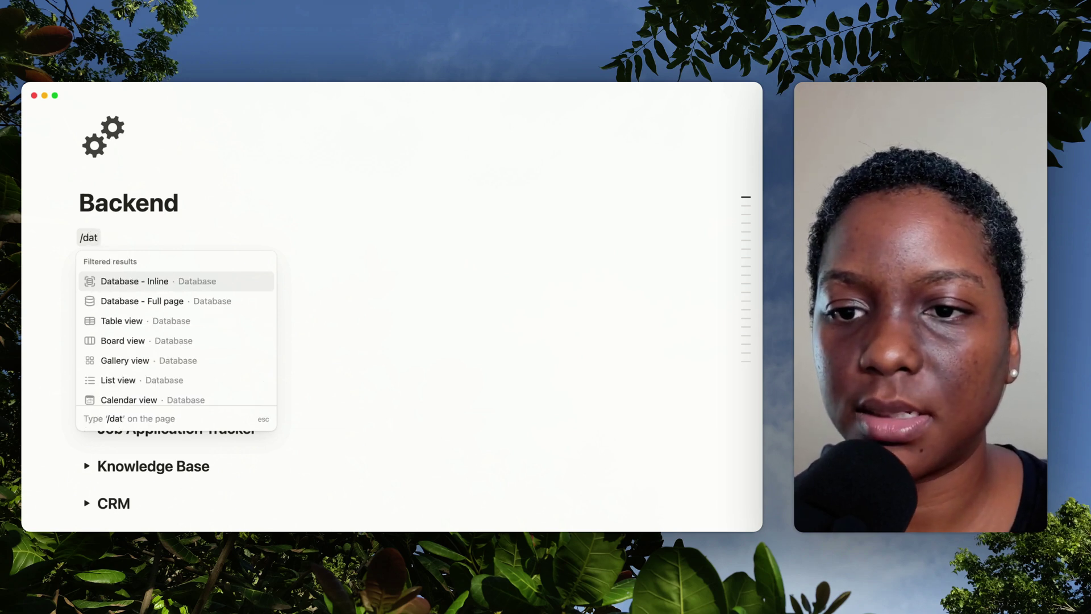
{"action": "left_click", "coordinate": [137, 282]}
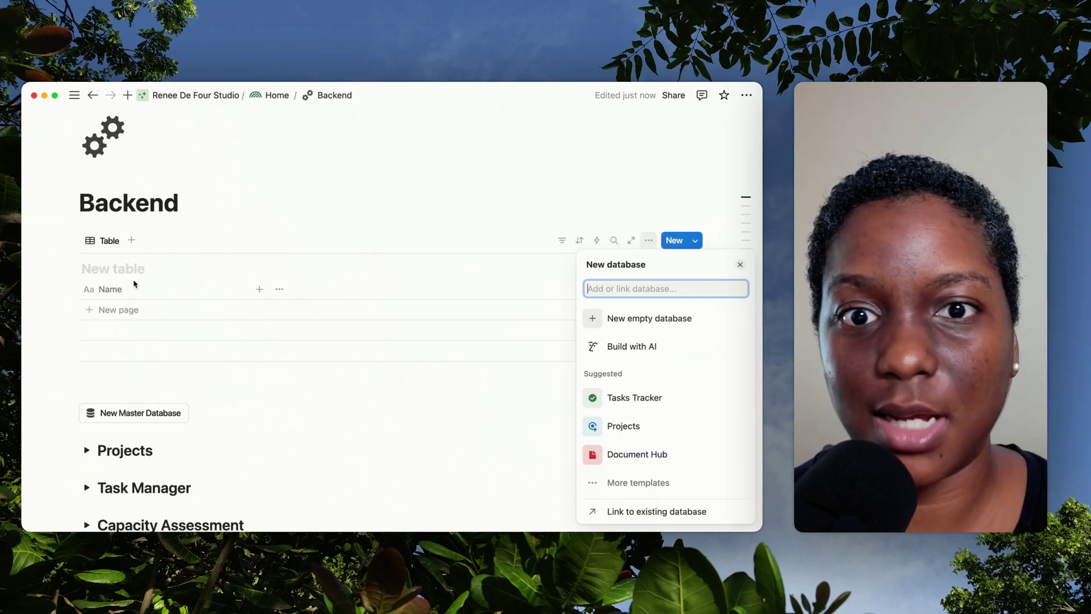
{"action": "left_click", "coordinate": [132, 283]}
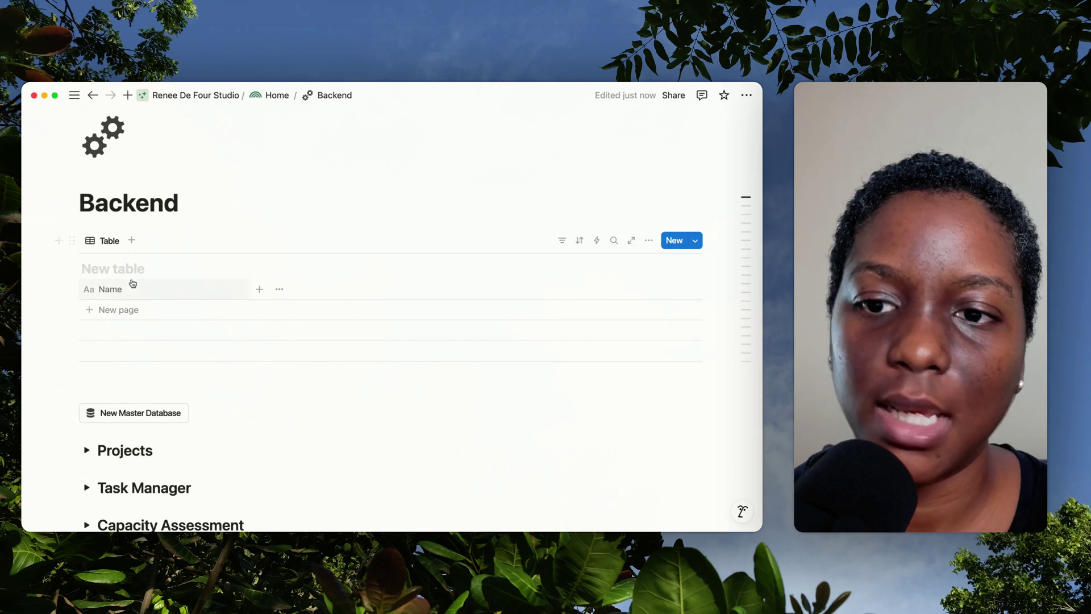
Insert another inline database directly below the Backend page title, above the existing untitled table, and view its new database options
{"action": "left_click", "coordinate": [127, 269]}
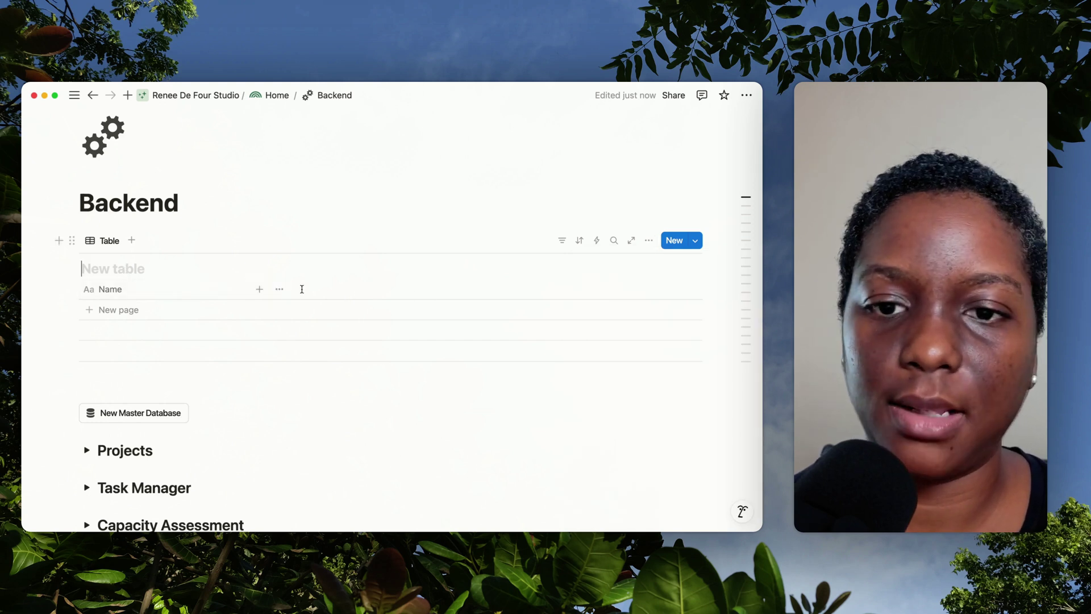
{"action": "left_click", "coordinate": [188, 211]}
{"action": "type", "text": "/"}
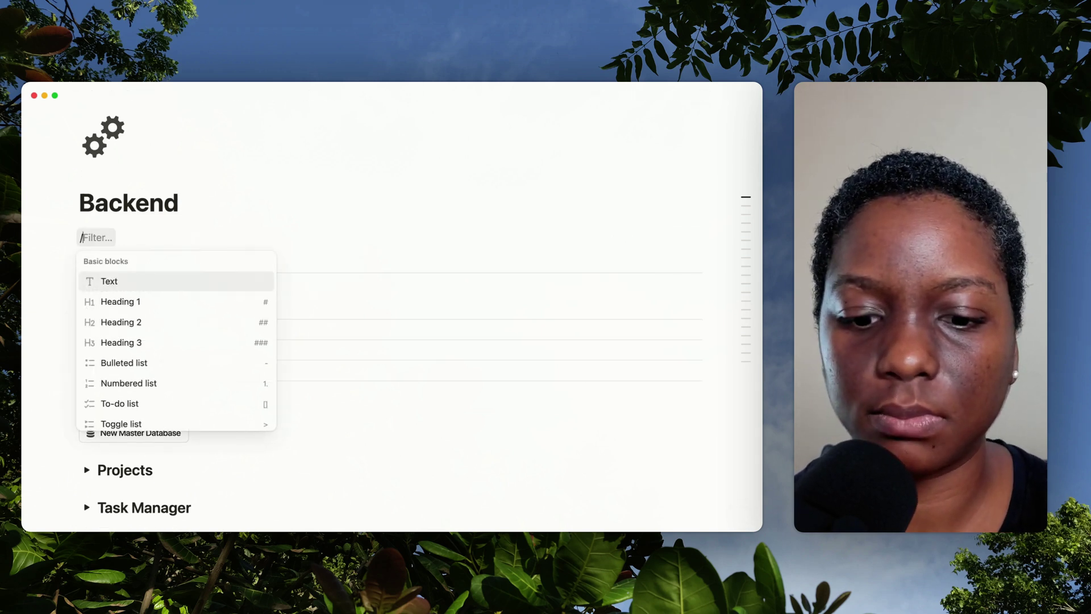
{"action": "type", "text": "dat"}
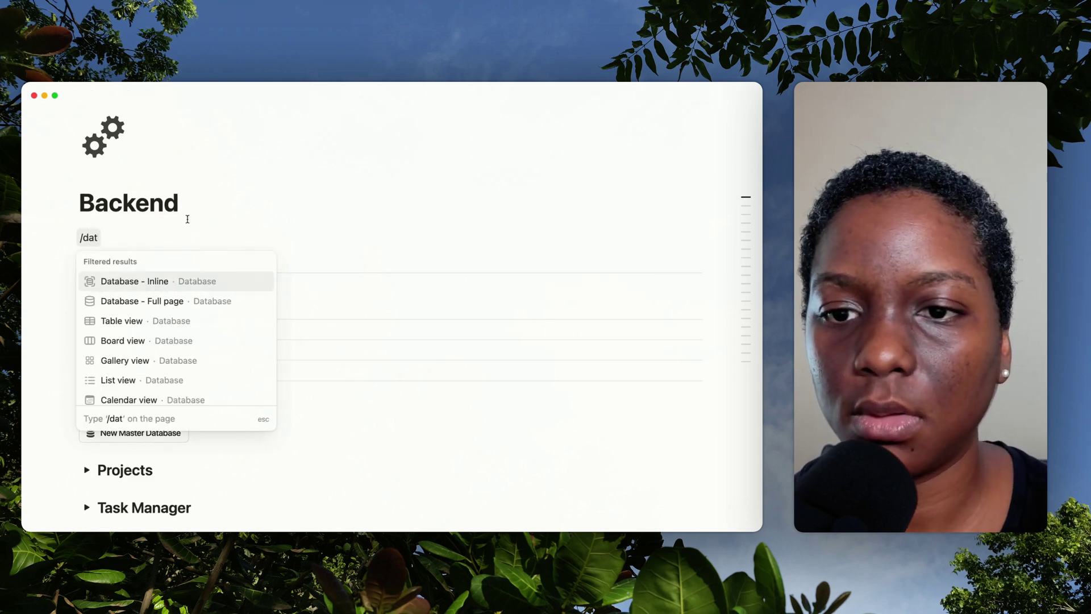
{"action": "left_click", "coordinate": [207, 287]}
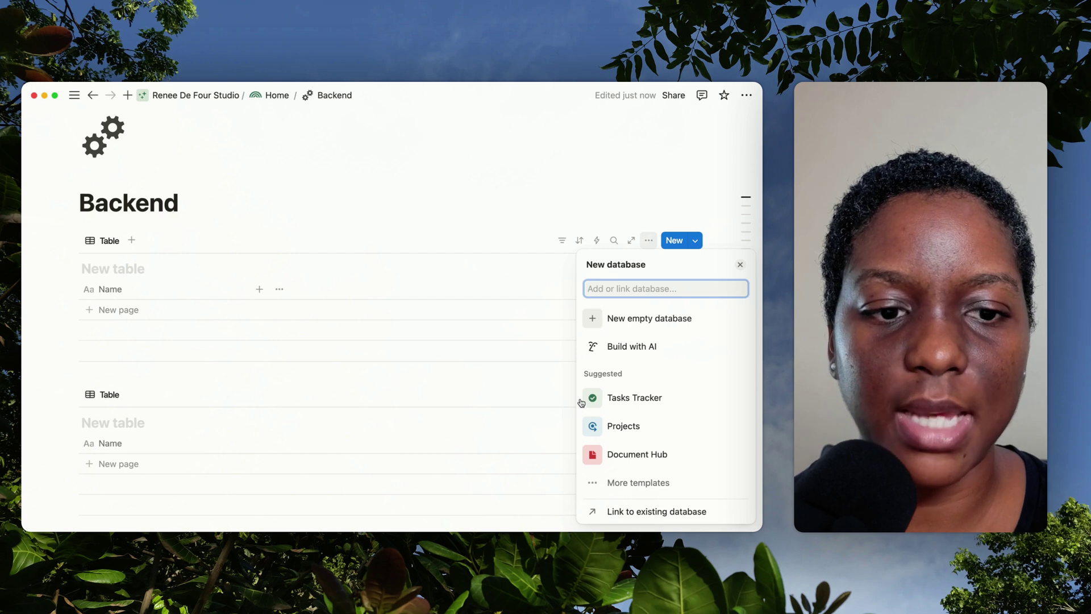
{"action": "mouse_move", "coordinate": [582, 418]}
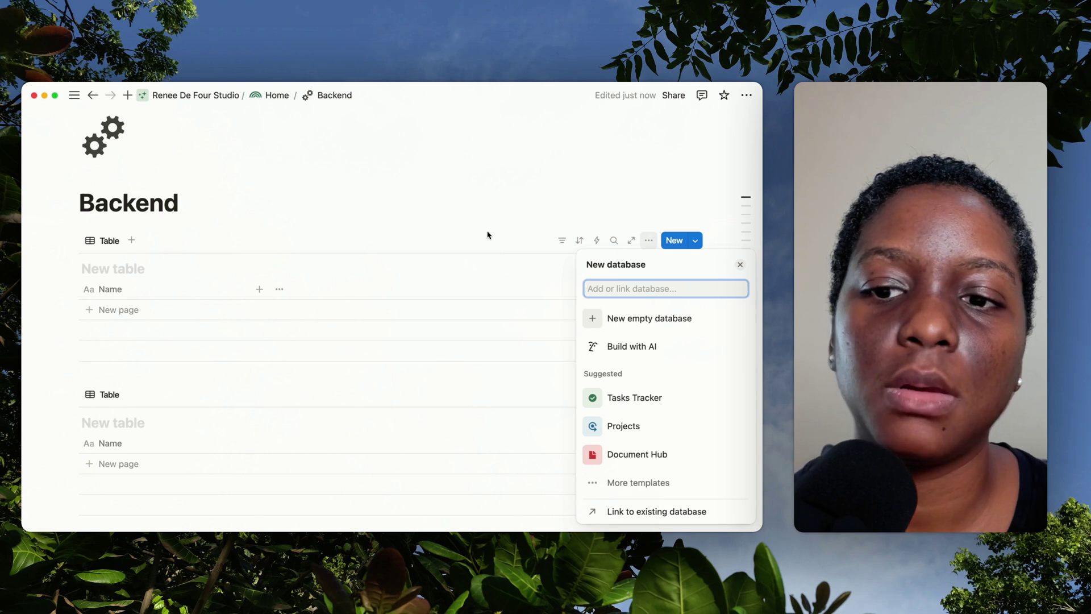
Dismiss the new database options and delete the upper of the two untitled inline databases under the Backend title
{"action": "left_click", "coordinate": [136, 251]}
{"action": "left_click", "coordinate": [72, 241]}
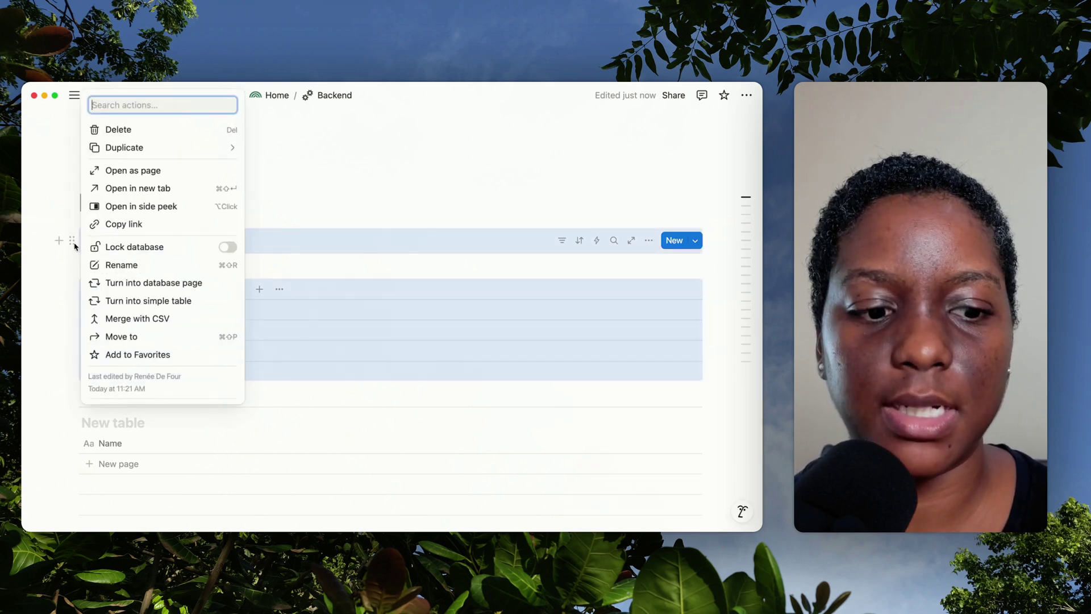
{"action": "key", "text": "Delete"}
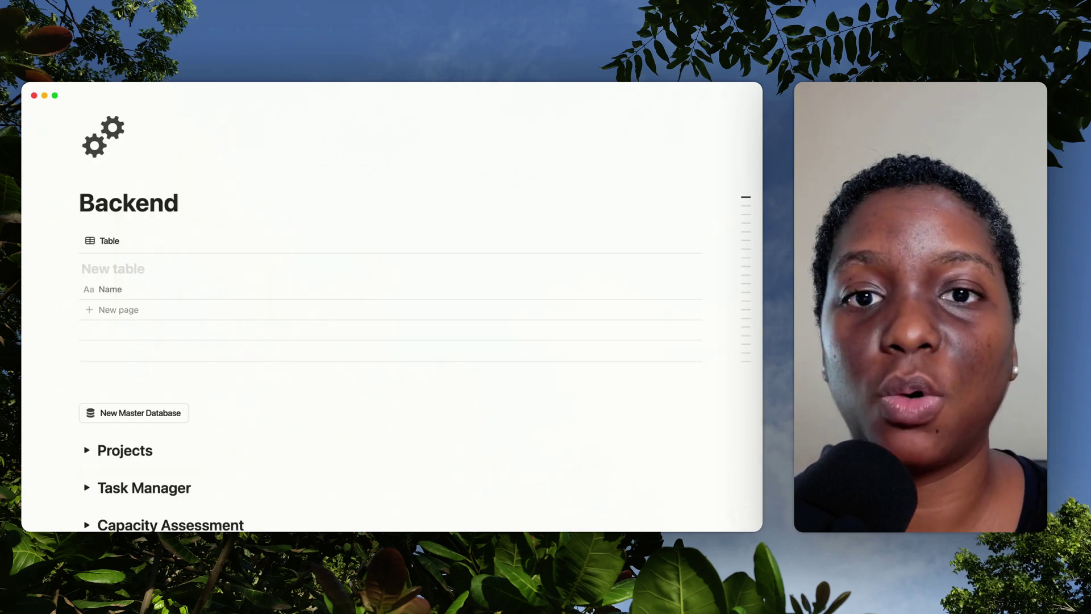